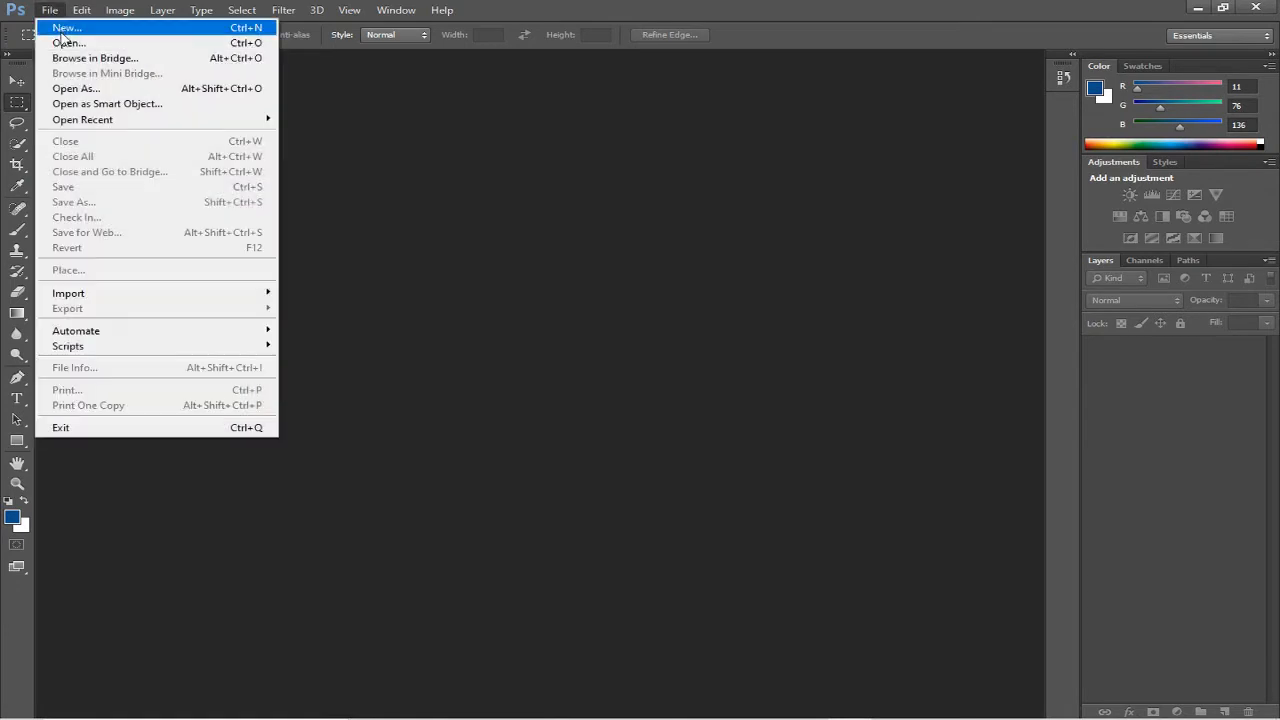
Open the photo IMG_2755 from the Desktop.
click(60, 41)
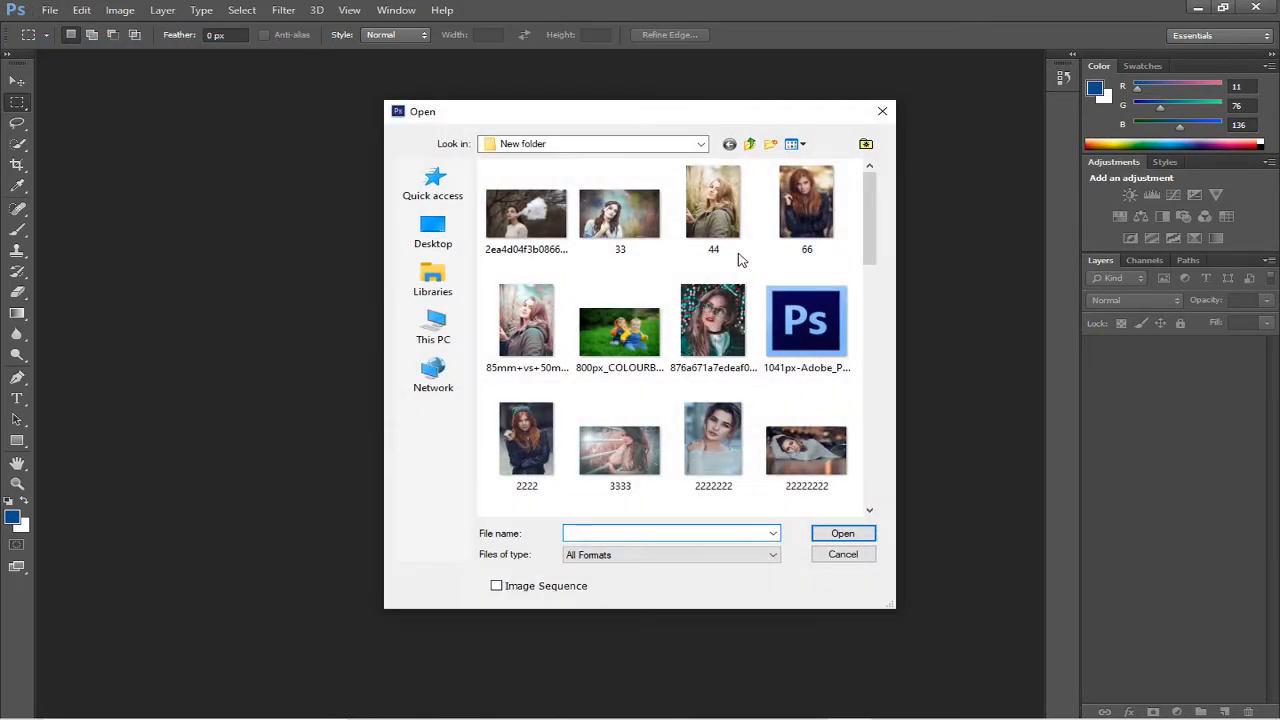
click(432, 236)
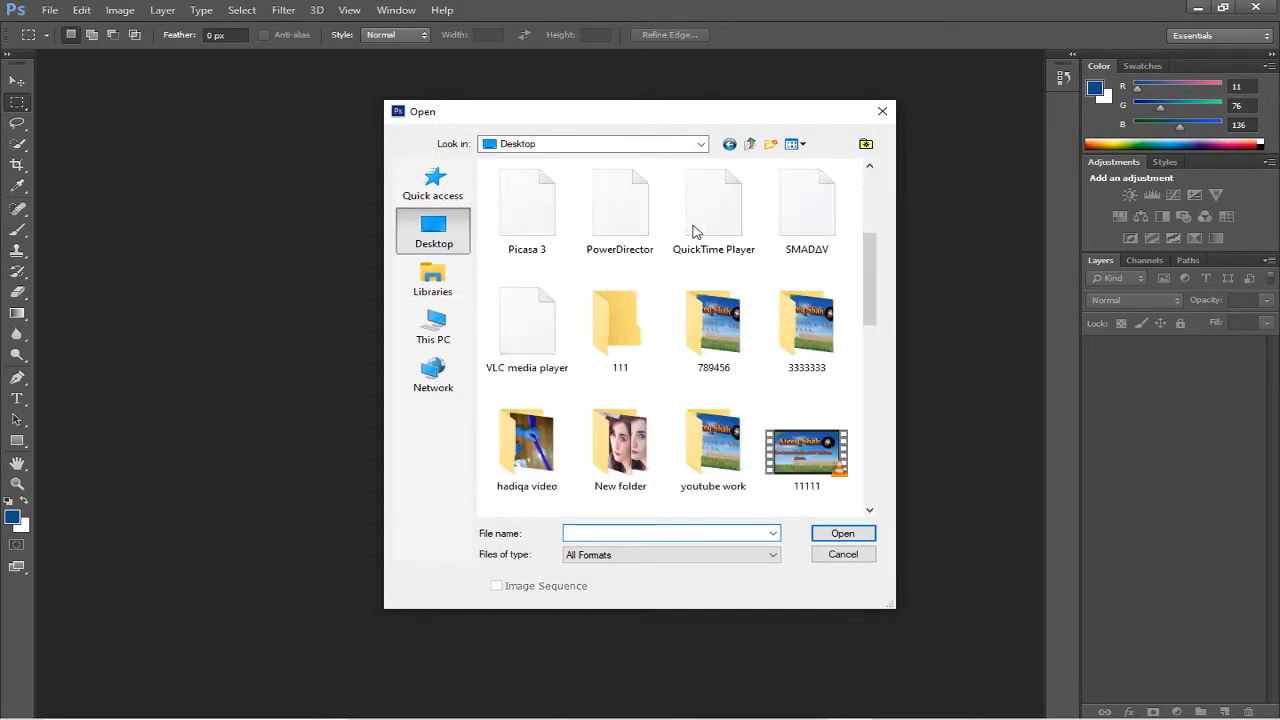
scroll(697, 232, down, 3)
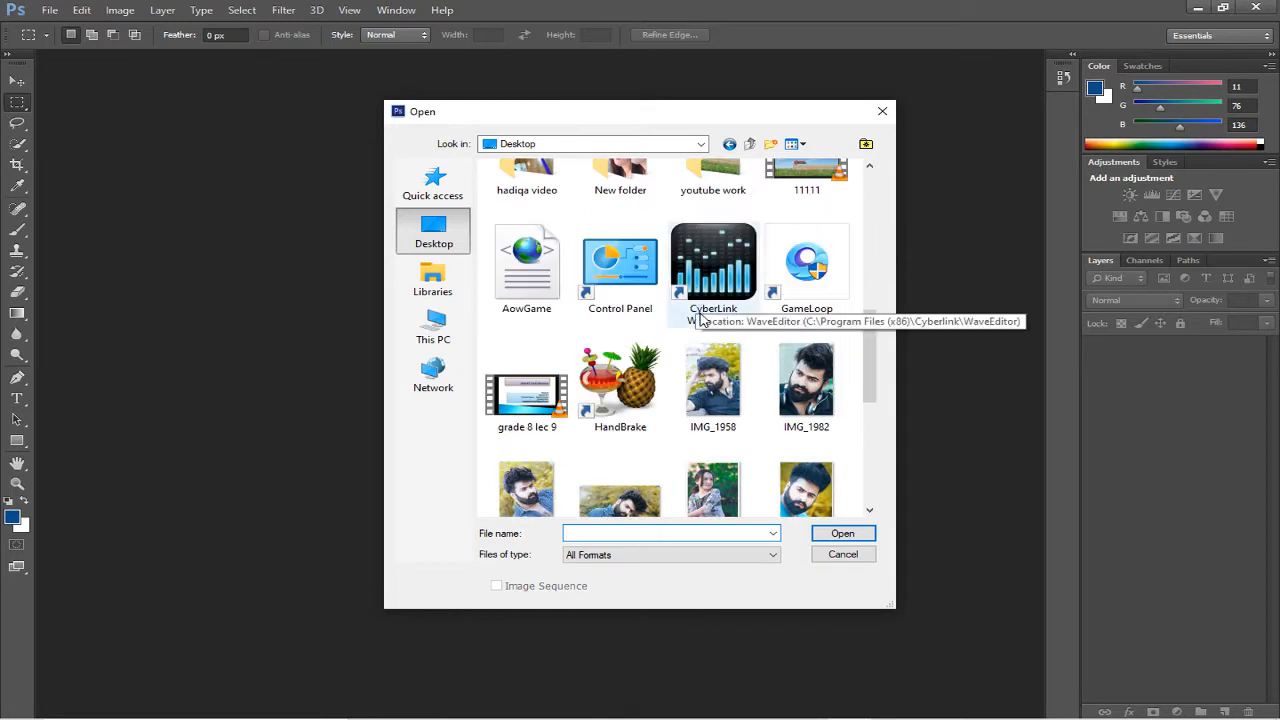
scroll(700, 318, down, 4)
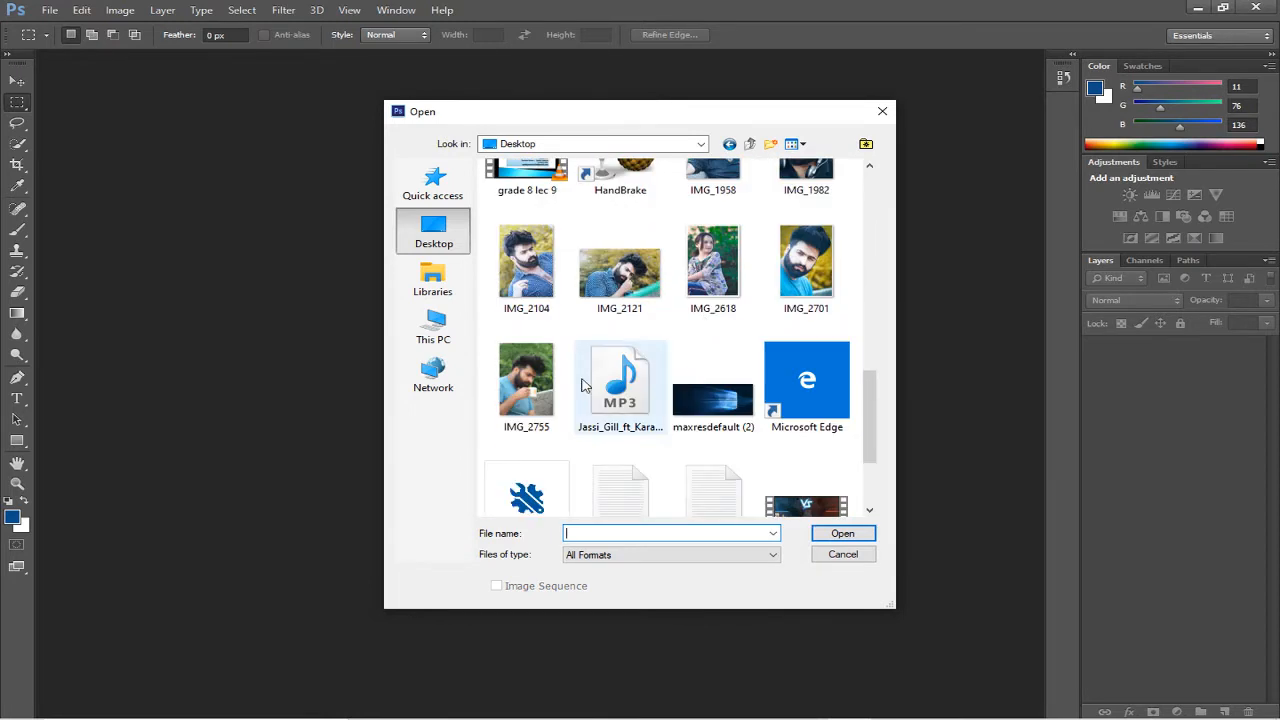
double_click(526, 380)
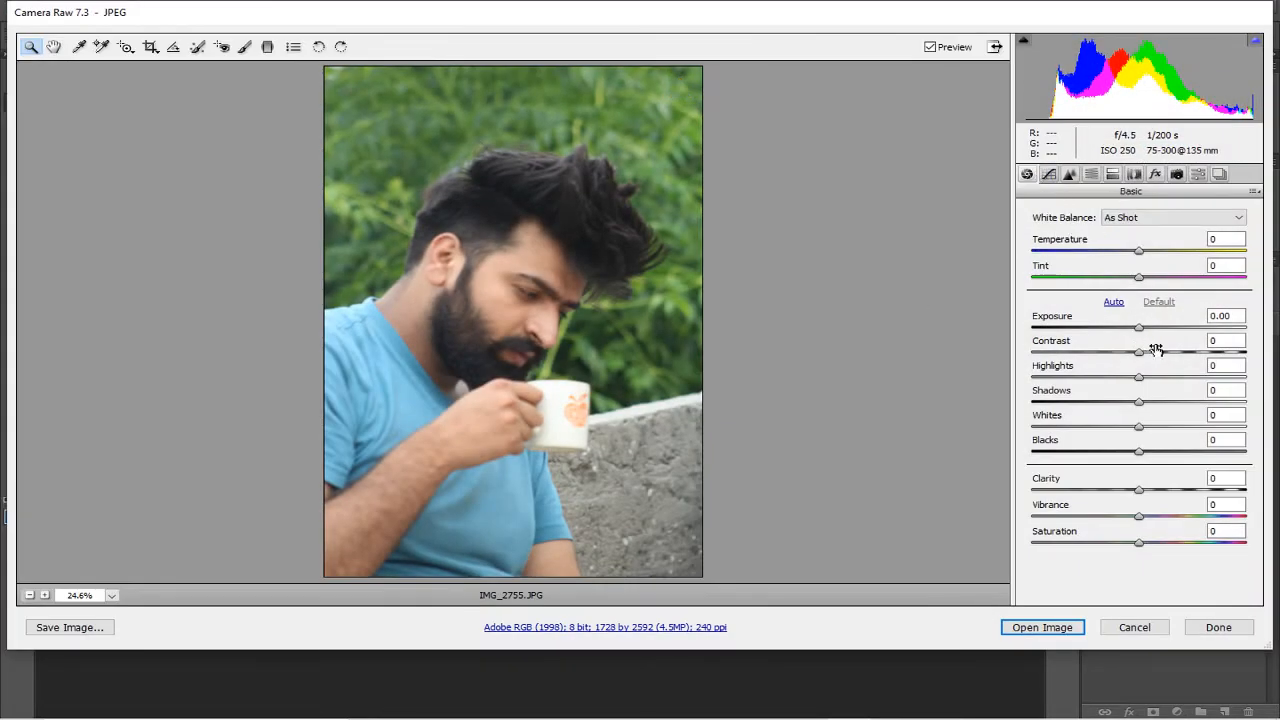
Raise the photo's exposure to +0.65 and adjust the greens to luminance +55 and hue -81.
drag(1148, 335, 1155, 335)
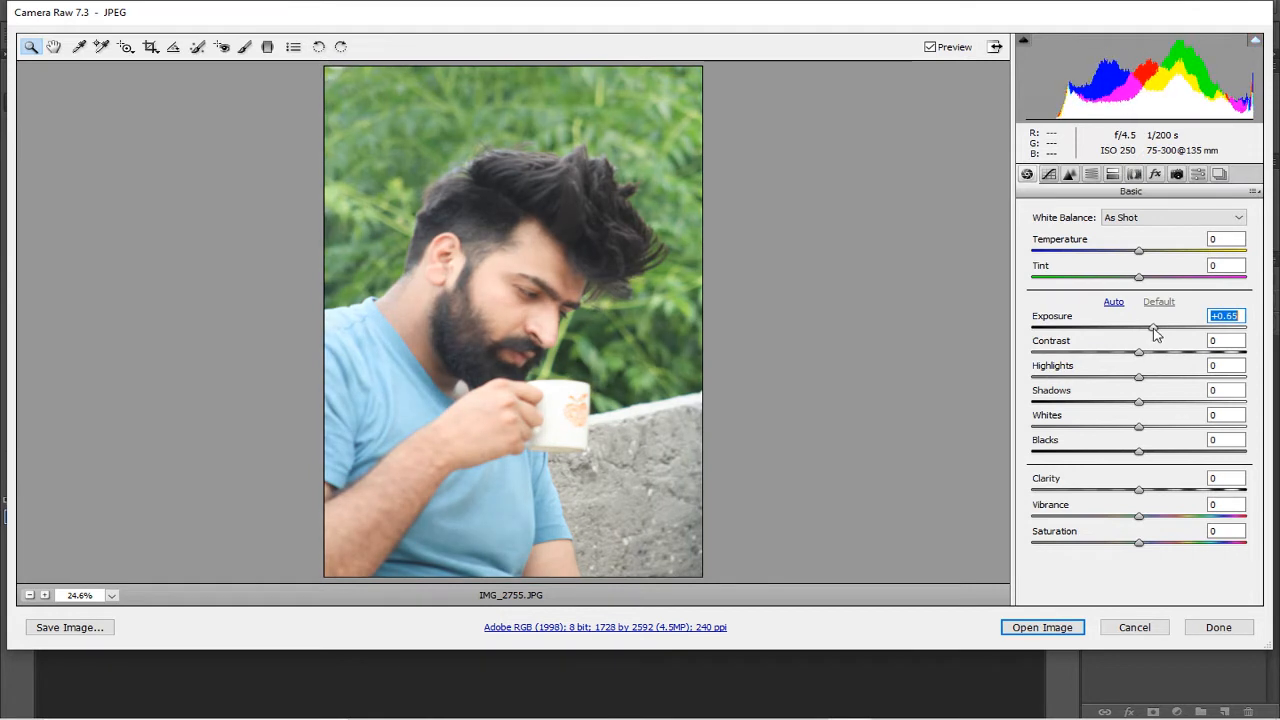
click(1091, 175)
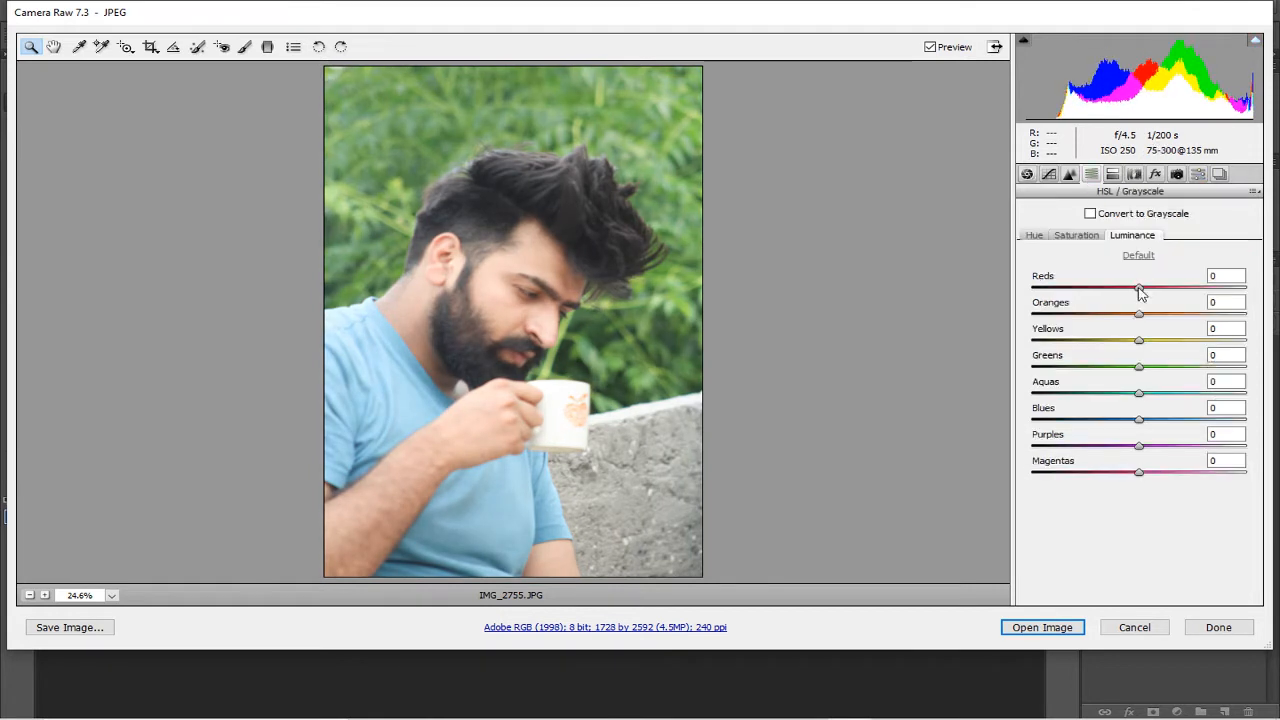
click(1163, 368)
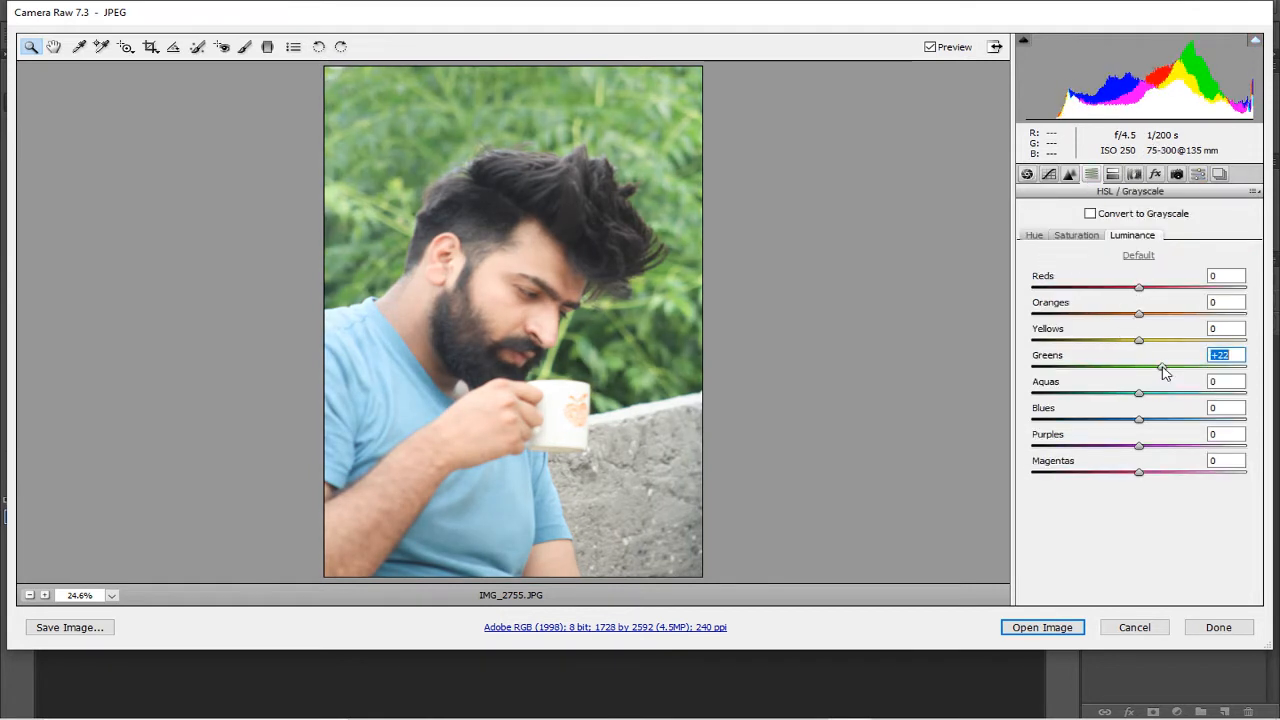
drag(1163, 370, 1051, 371)
click(1040, 235)
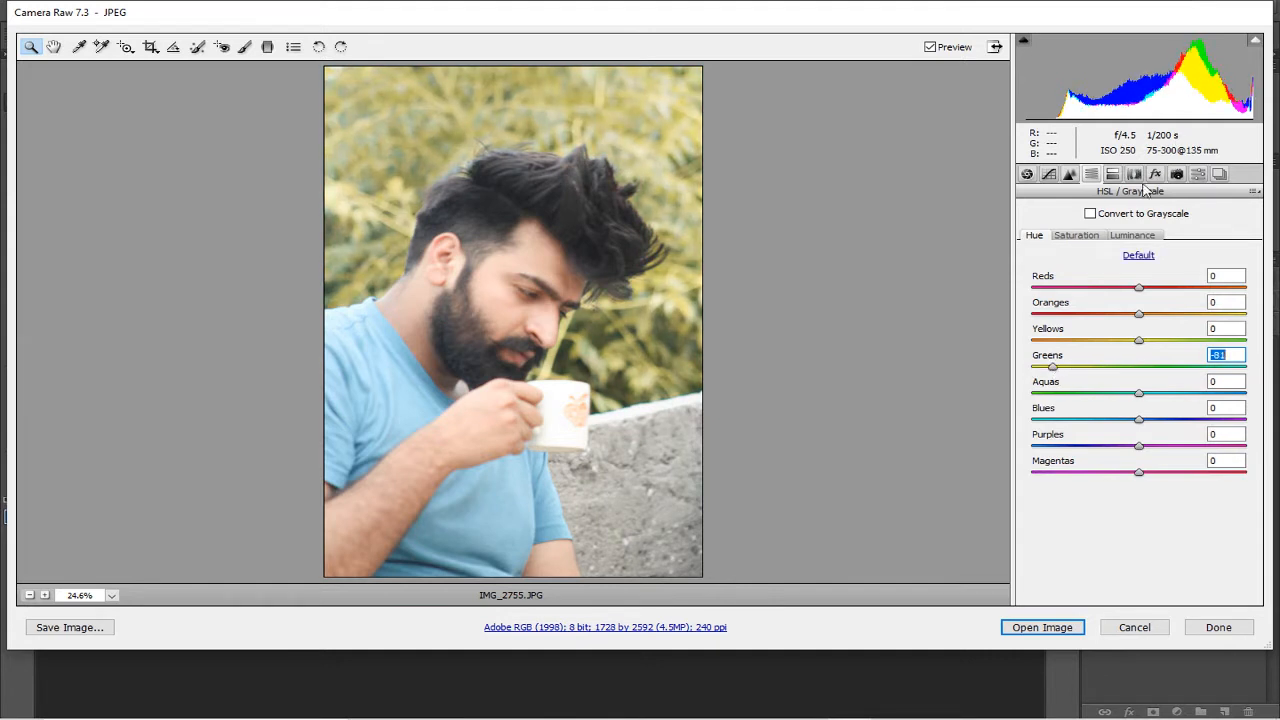
Set the Oranges luminance to +20 and the Greens hue to -91.
click(1124, 237)
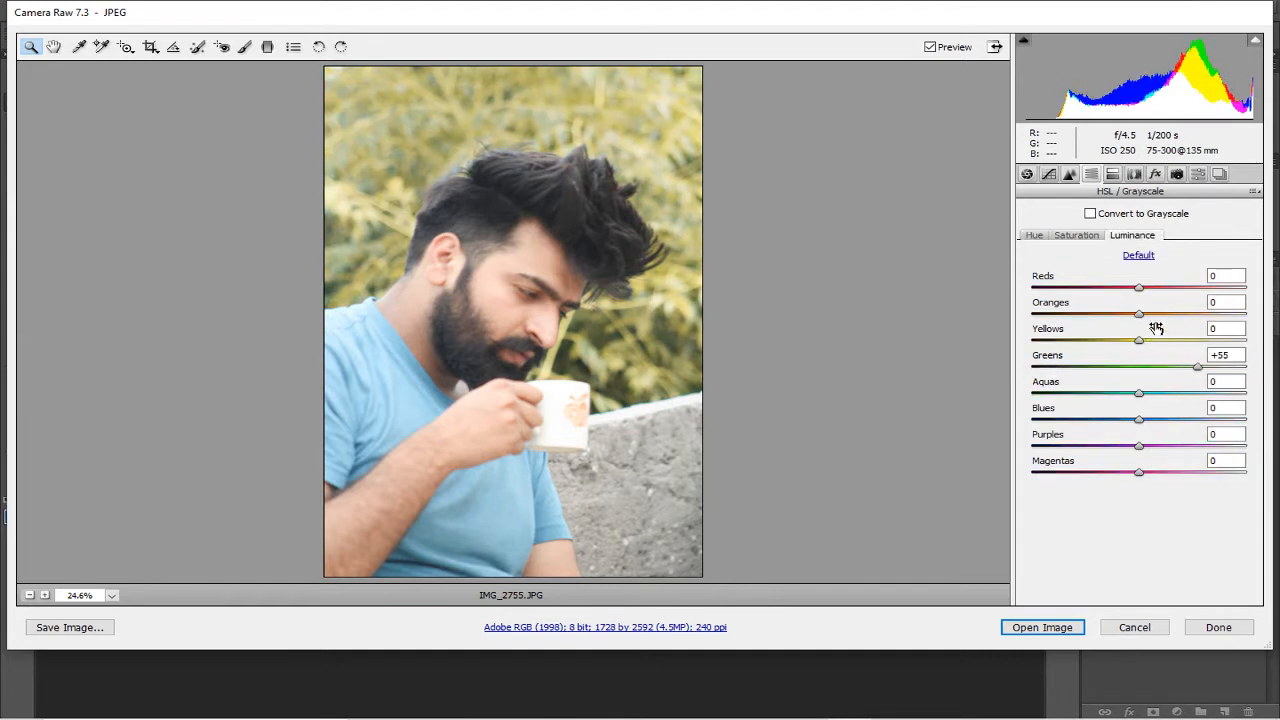
mouse_move(1160, 318)
mouse_down()
mouse_move(1191, 320)
mouse_move(1161, 317)
mouse_up()
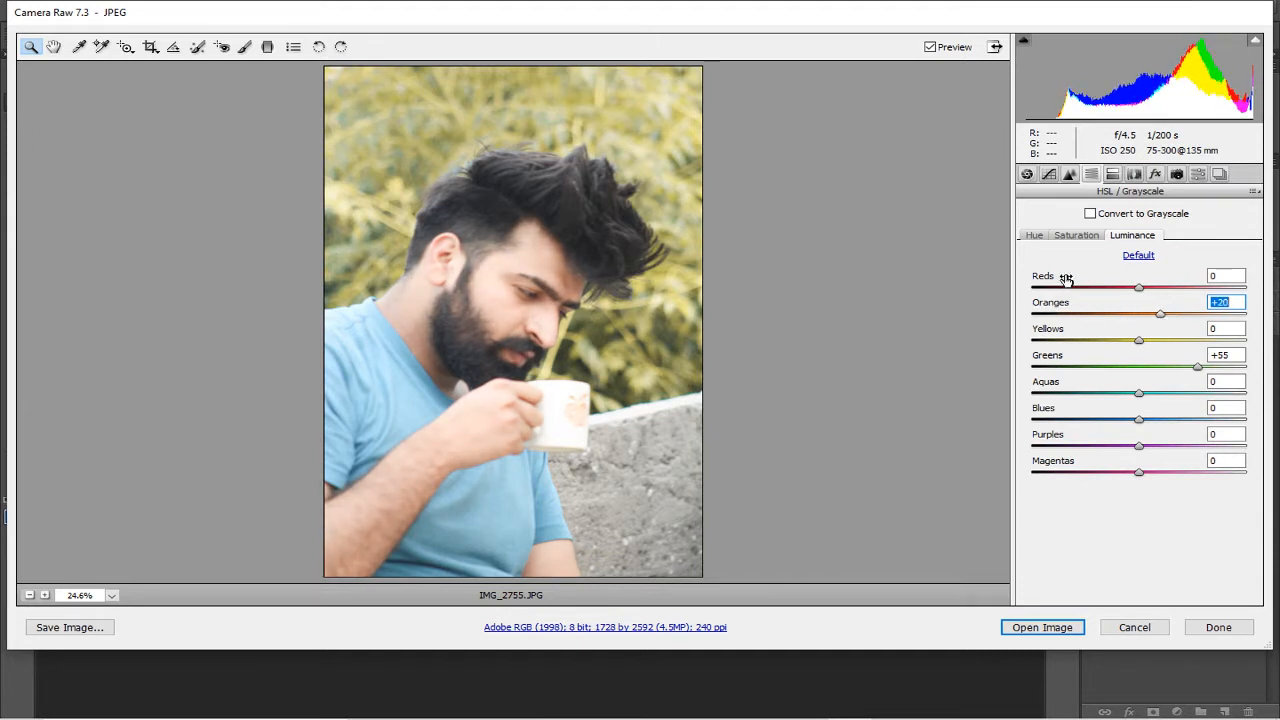
click(1036, 236)
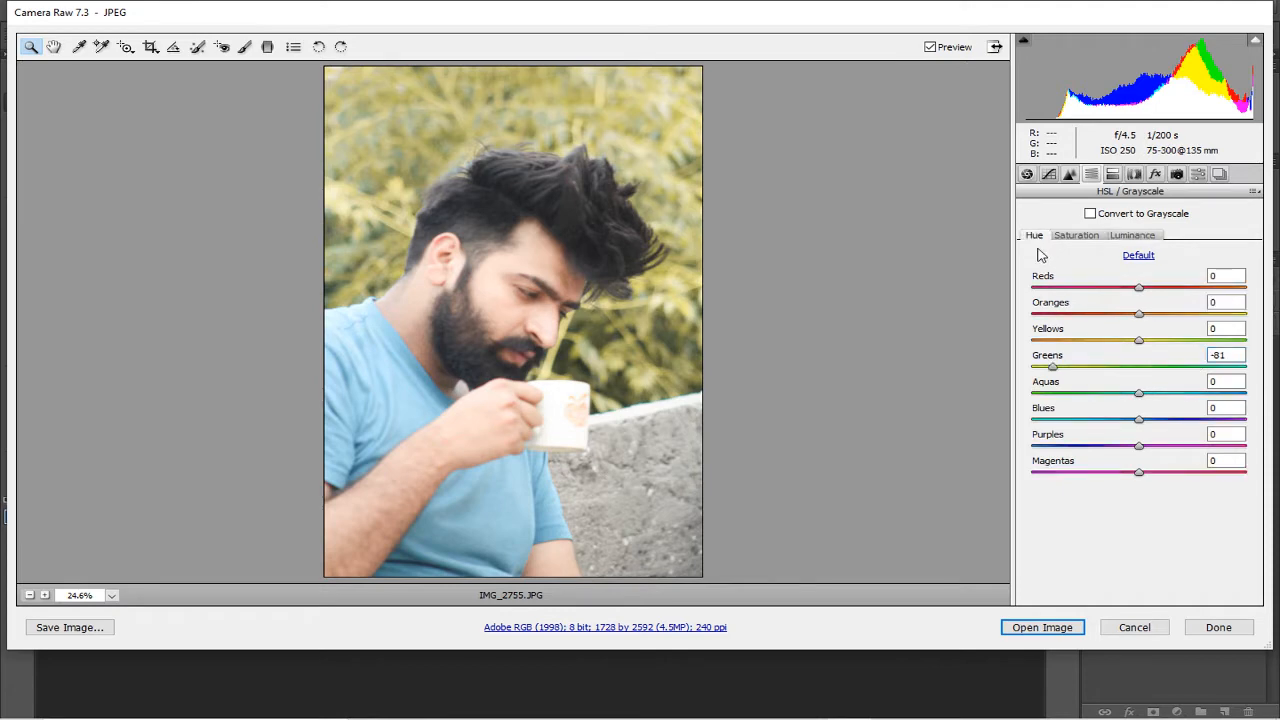
drag(1073, 366, 1040, 380)
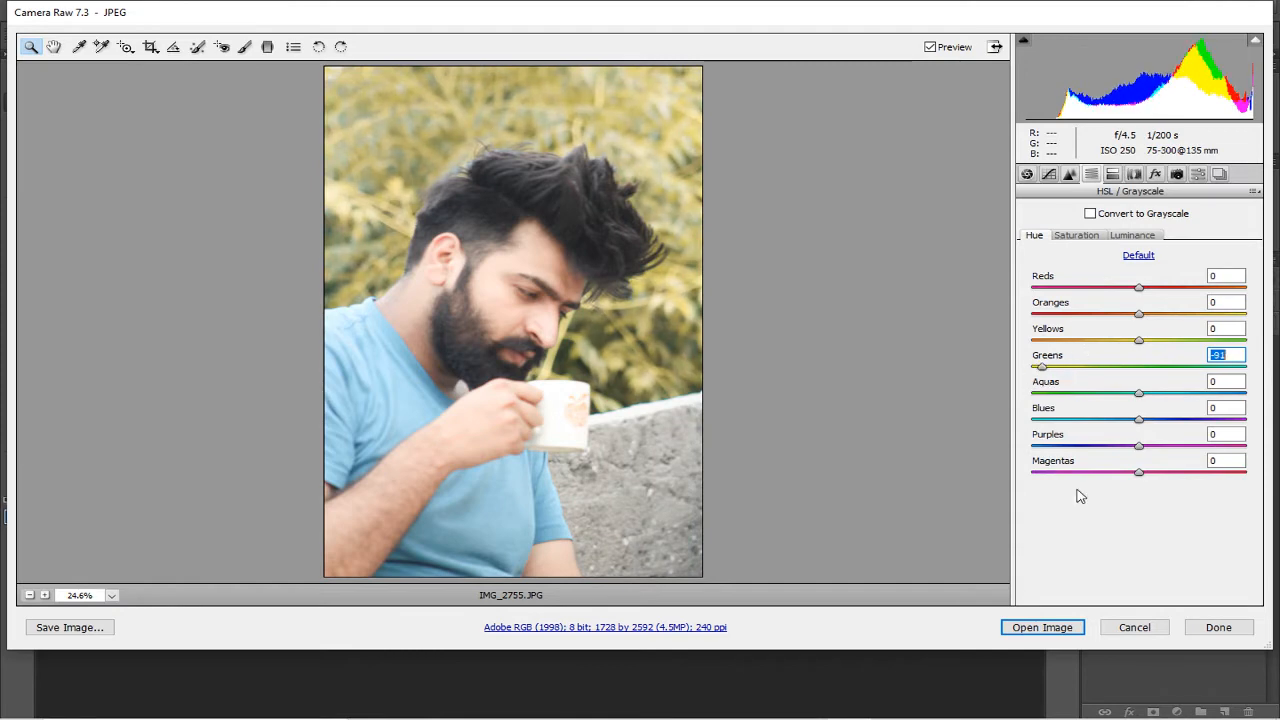
Open the adjusted image for editing, using the embedded colour profile instead of the working space.
click(1057, 628)
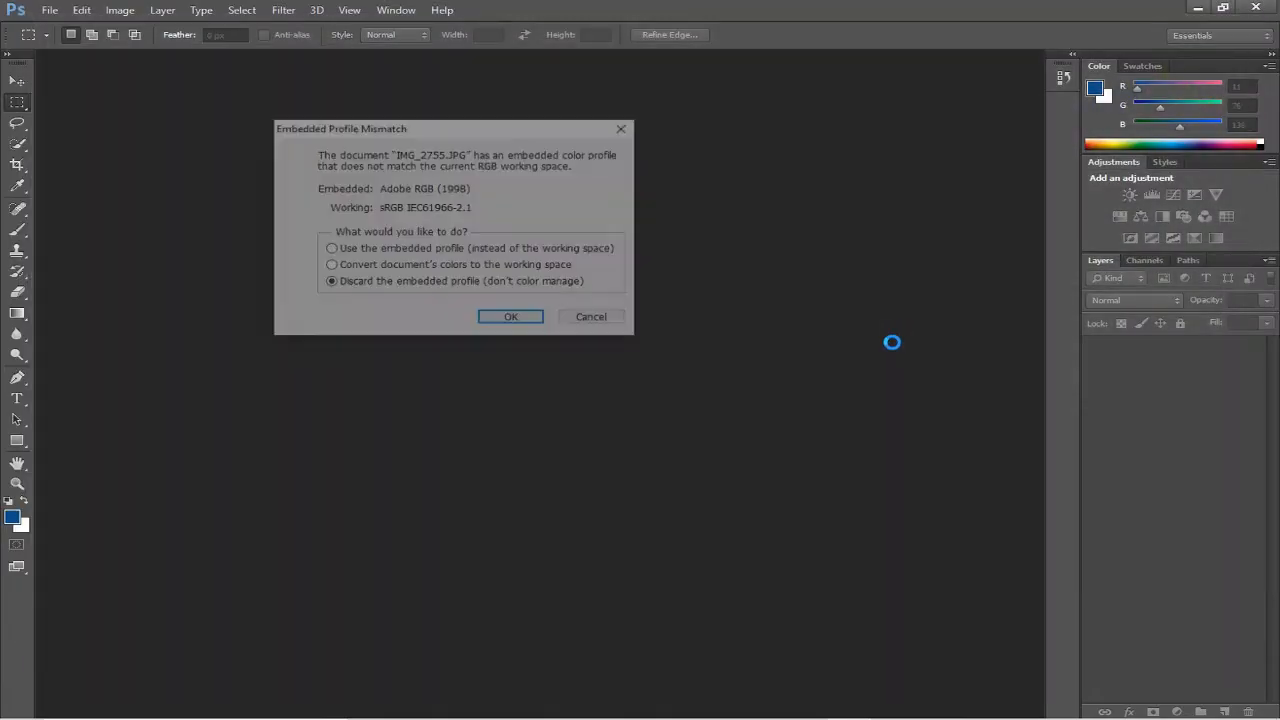
click(462, 254)
click(514, 318)
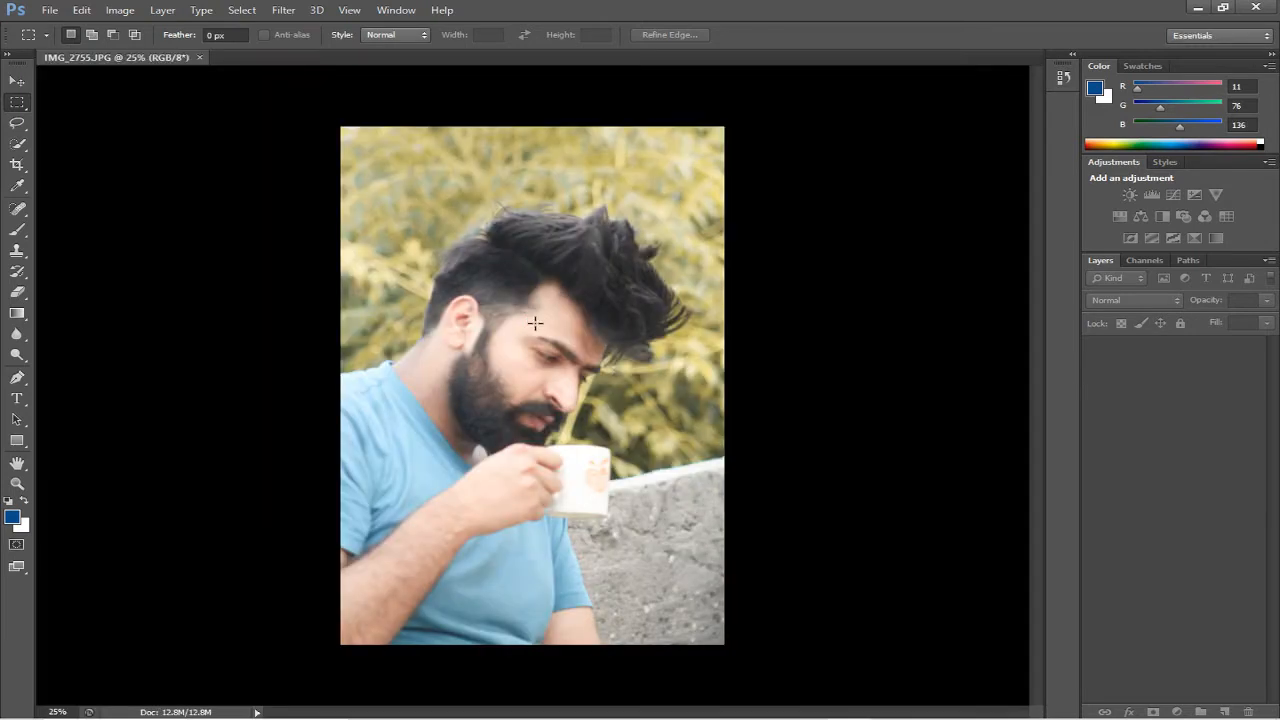
Duplicate the Background layer as a working copy.
click(17, 483)
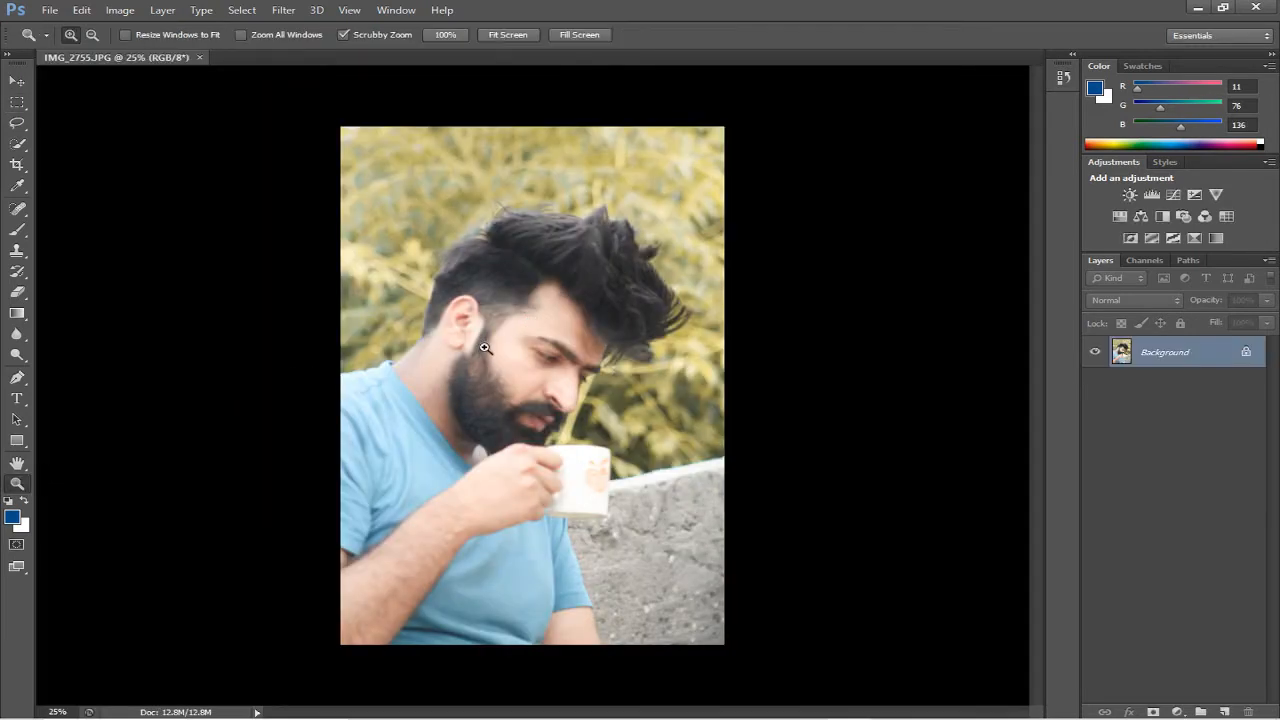
click(558, 338)
click(558, 338)
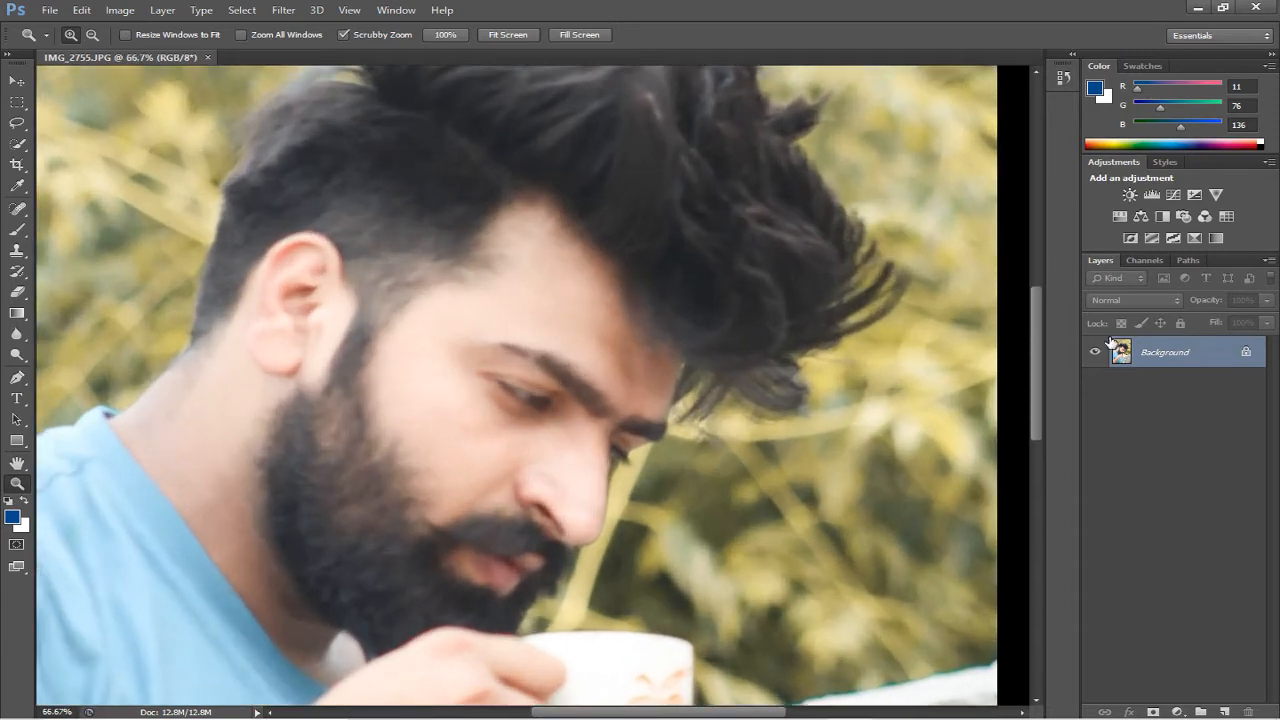
drag(1177, 352, 1168, 687)
drag(1201, 348, 1224, 711)
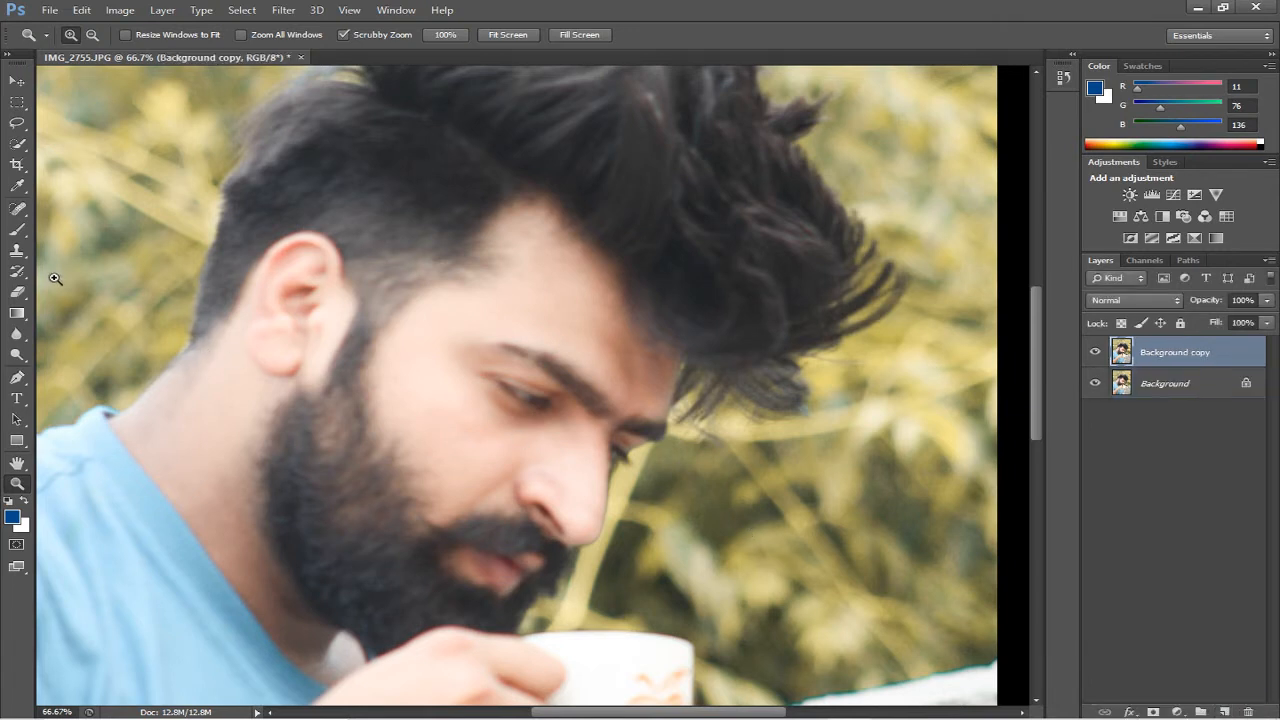
Smooth the skin of the face and neck with the Mixer Brush, enlarging the brush to 100, 125 and 150 px.
click(17, 229)
click(133, 275)
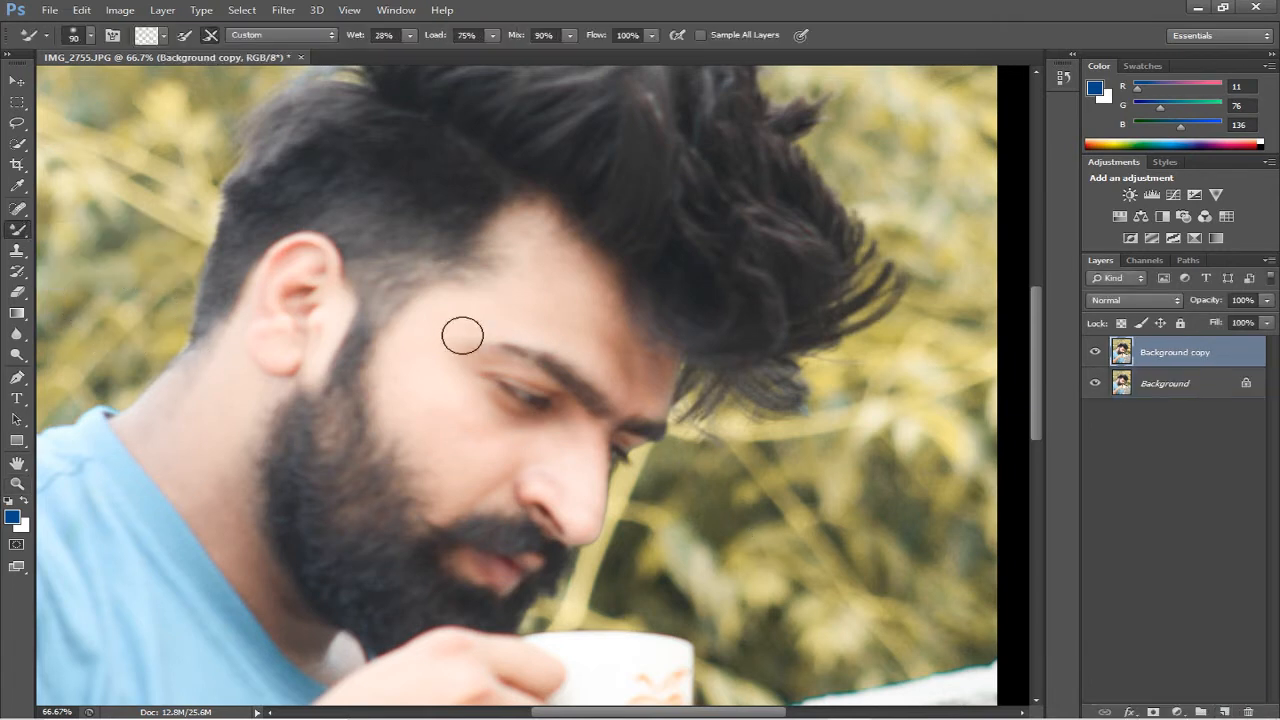
key(bracketright)
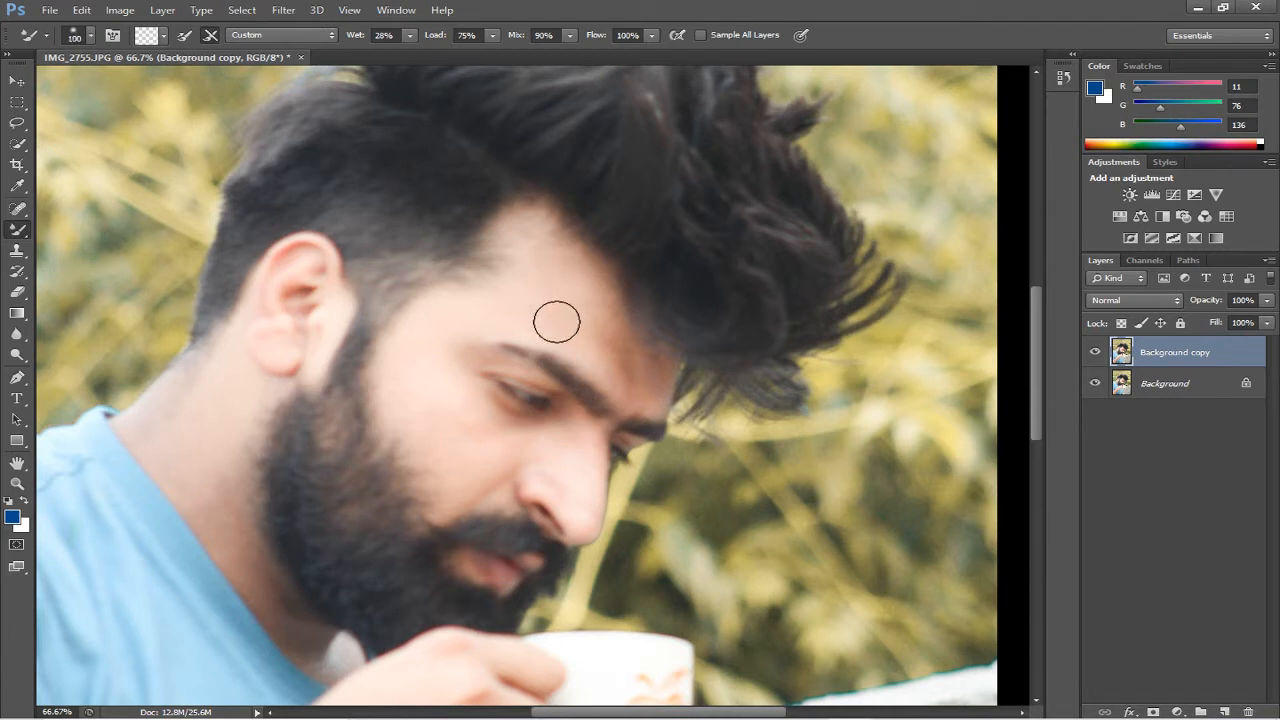
key(bracketright)
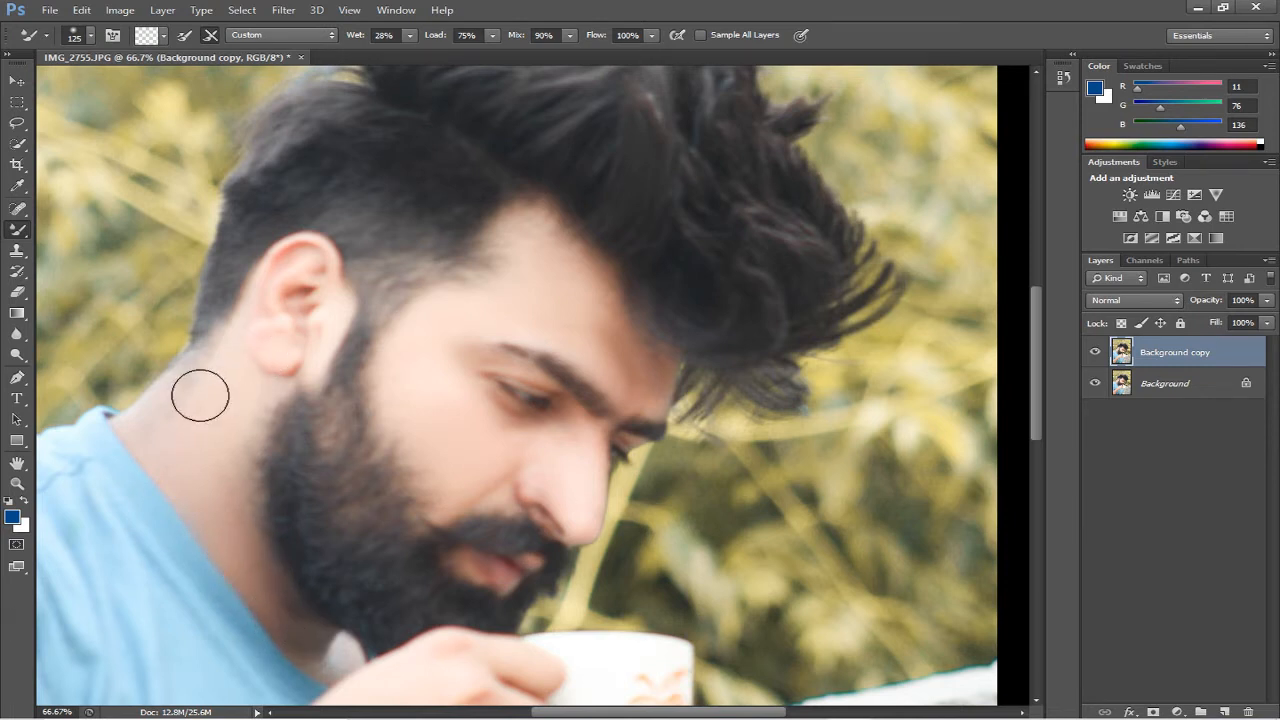
key(bracketright)
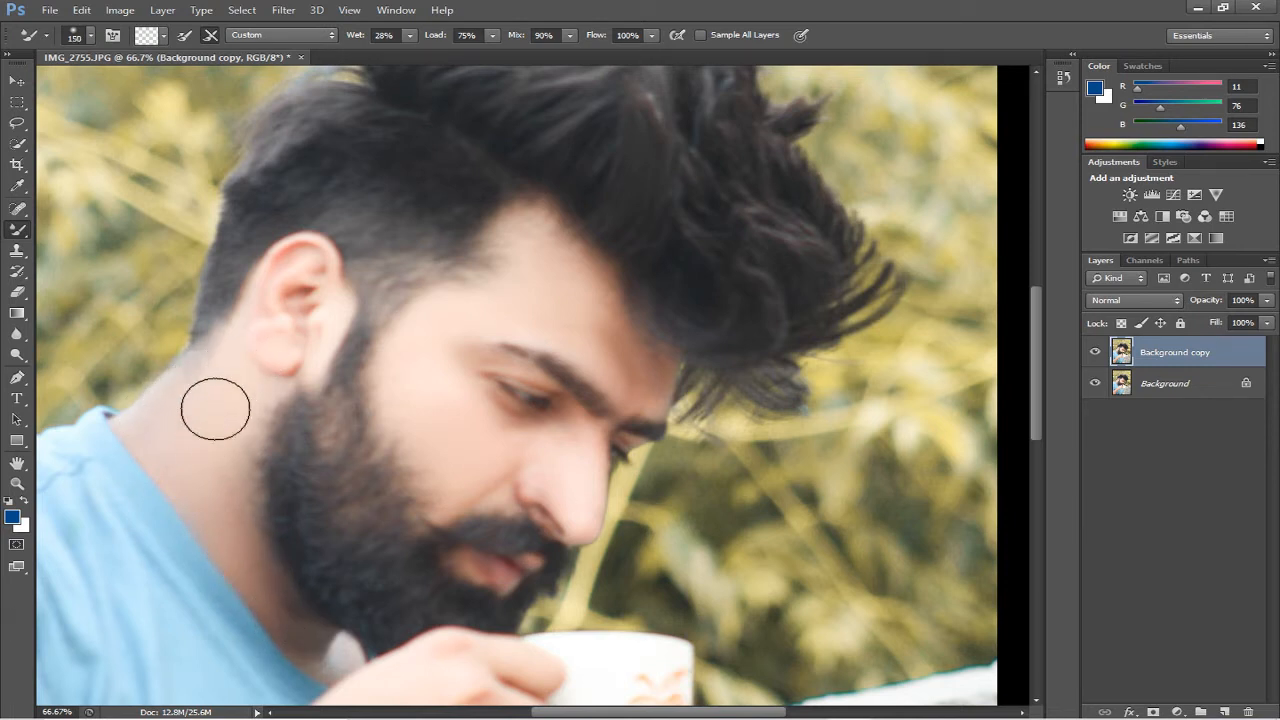
Smooth the skin of the hand and forearm with the Mixer Brush at size 175 px.
scroll(215, 408, down, 5)
key(bracketright)
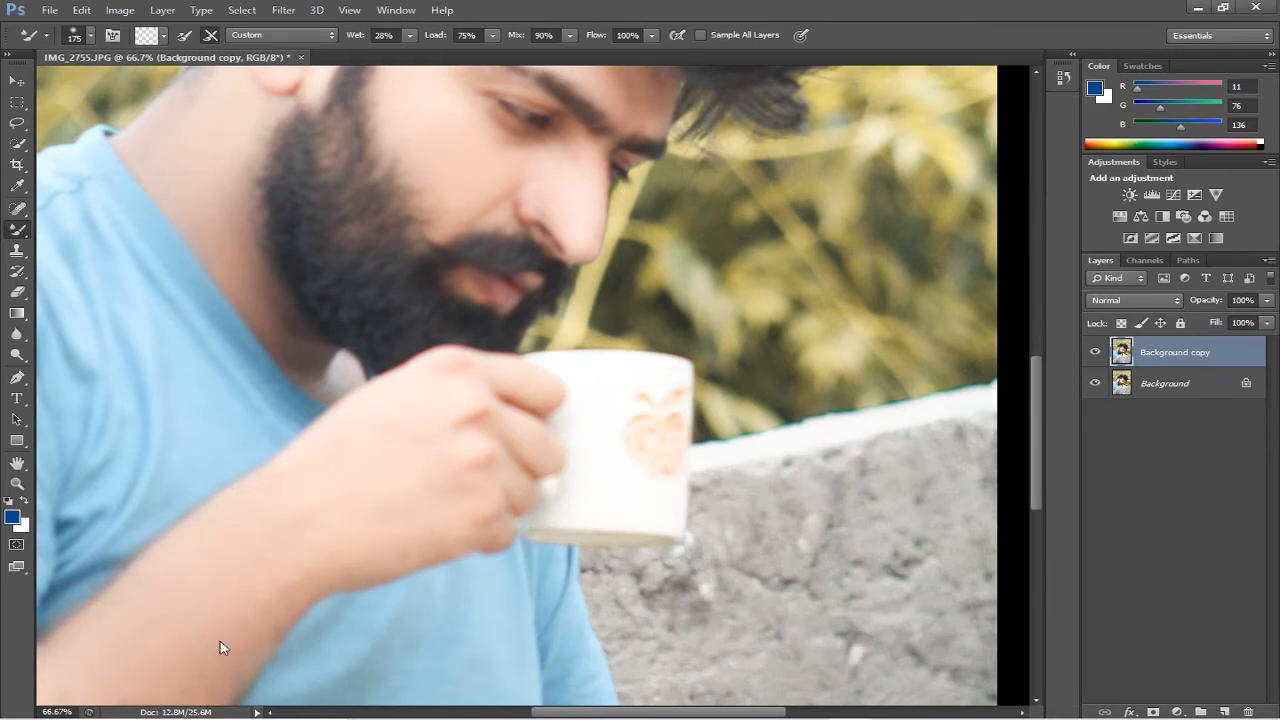
mouse_move(149, 606)
mouse_down()
mouse_move(425, 455)
mouse_move(323, 677)
mouse_move(292, 621)
mouse_move(385, 479)
mouse_move(324, 495)
mouse_move(328, 510)
mouse_move(538, 392)
mouse_move(483, 452)
mouse_move(487, 481)
mouse_move(490, 465)
mouse_move(441, 485)
mouse_move(680, 294)
mouse_move(590, 327)
mouse_move(670, 243)
mouse_up()
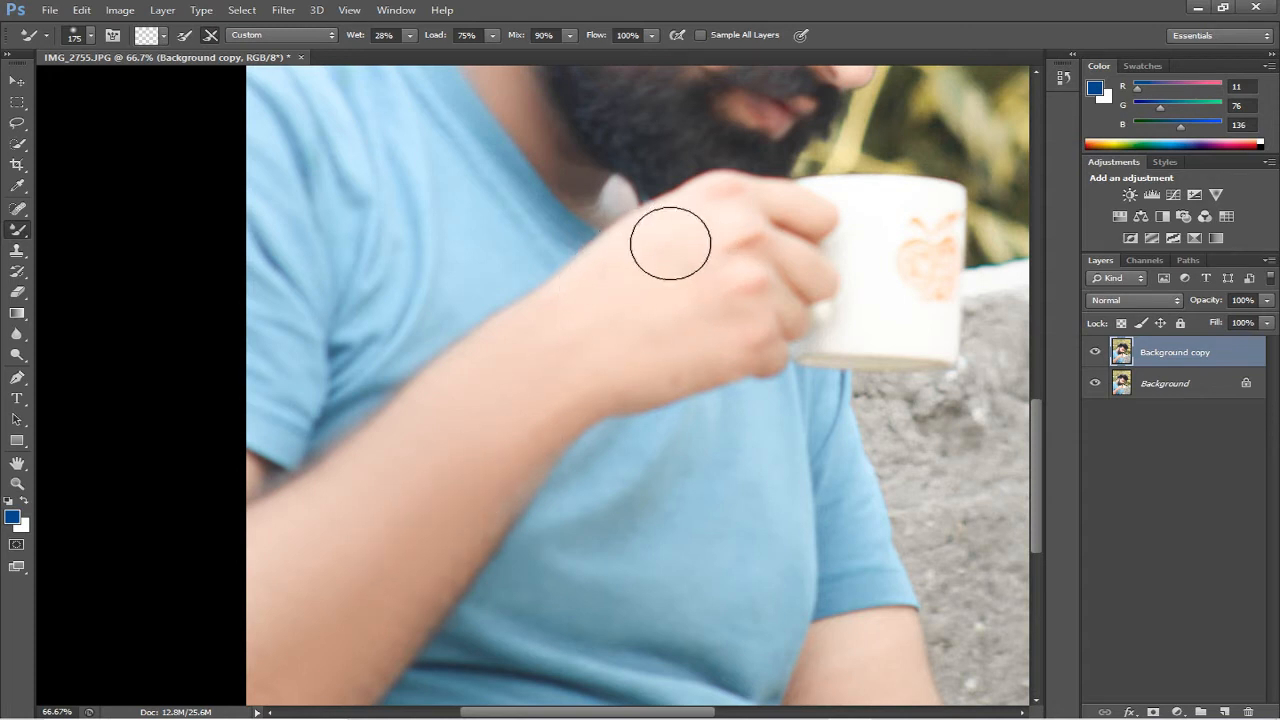
Convert the Background copy layer to a smart object.
click(17, 484)
right_click(378, 358)
click(445, 370)
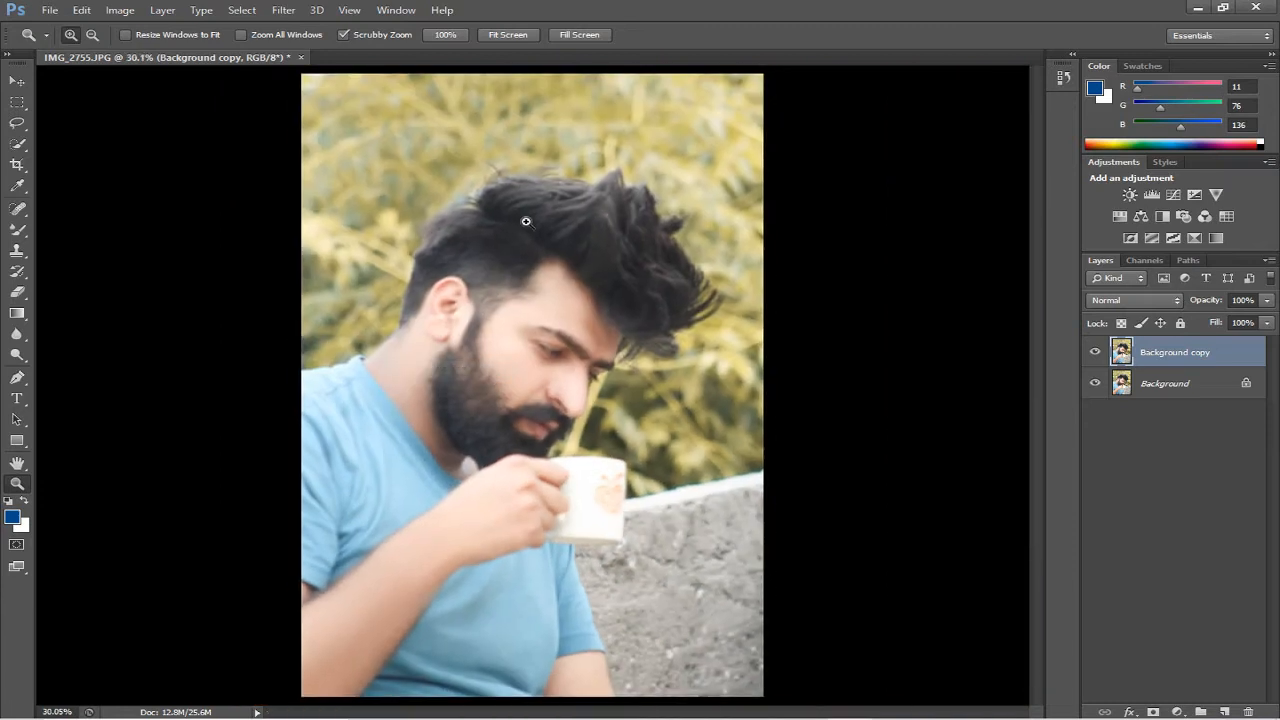
right_click(1193, 358)
click(1075, 206)
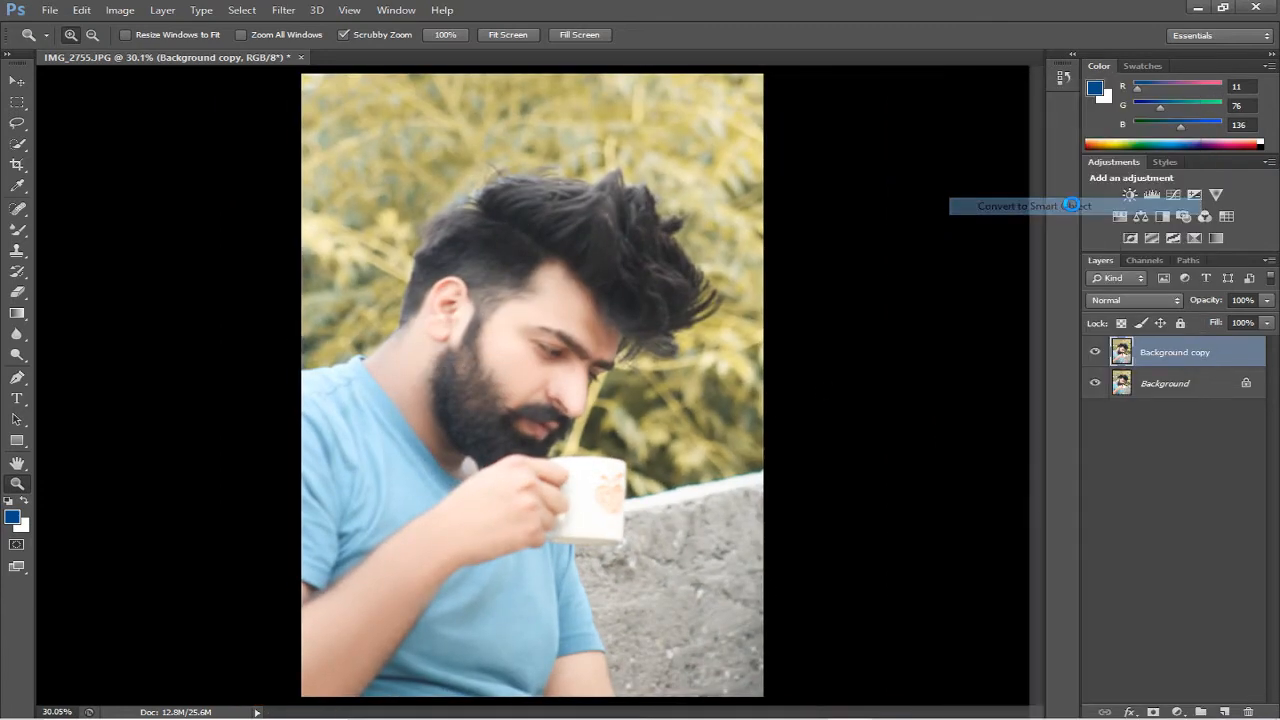
Apply a High Pass filter to the Background copy layer and set its blend mode to Overlay.
click(285, 11)
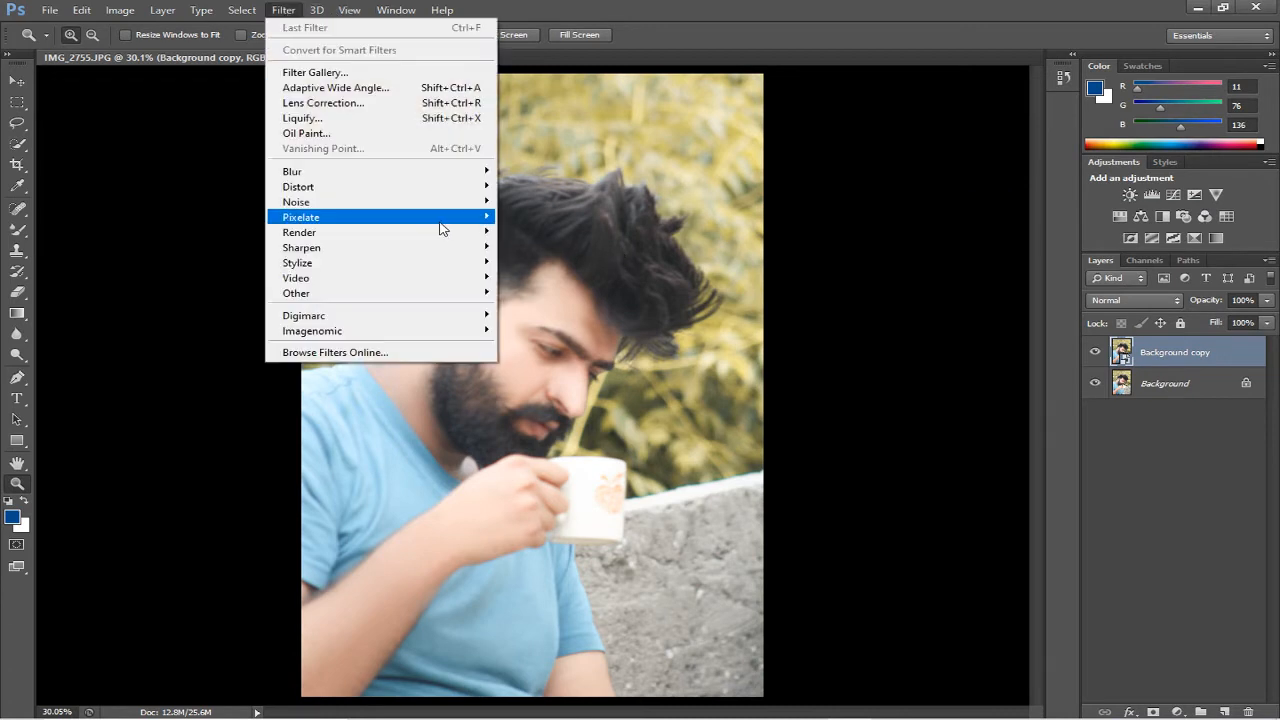
mouse_move(463, 292)
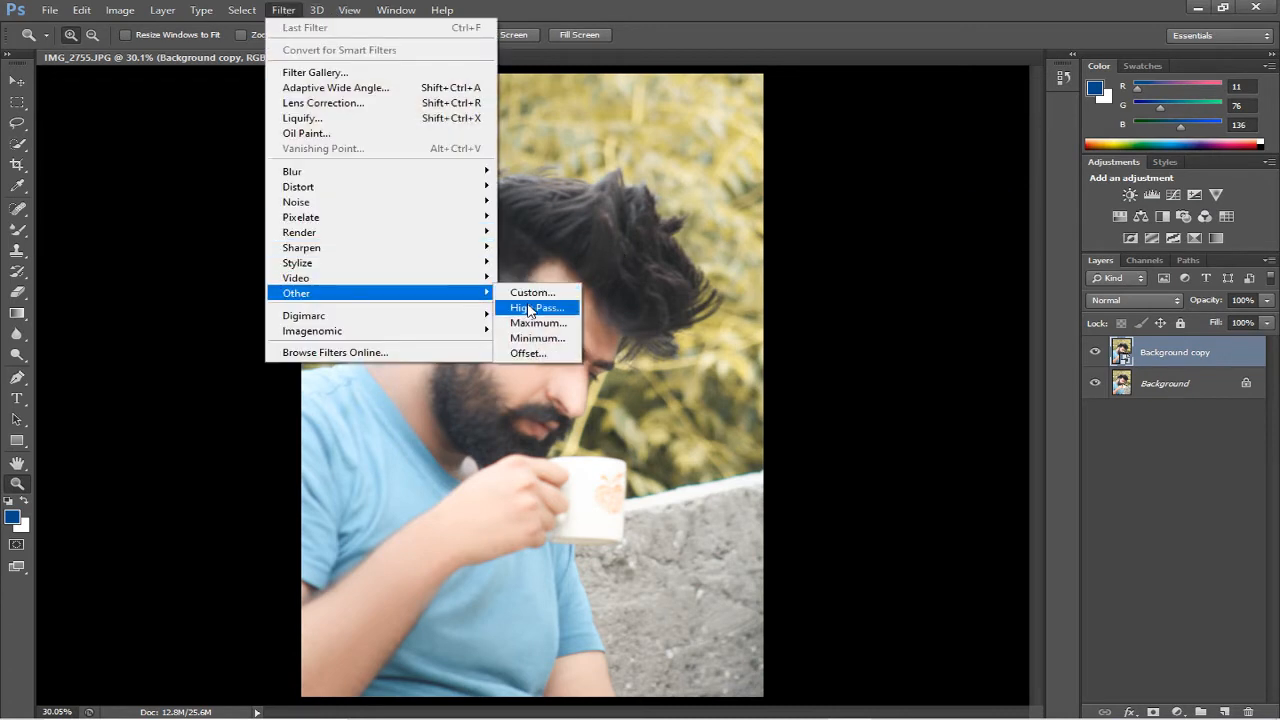
click(530, 308)
click(865, 275)
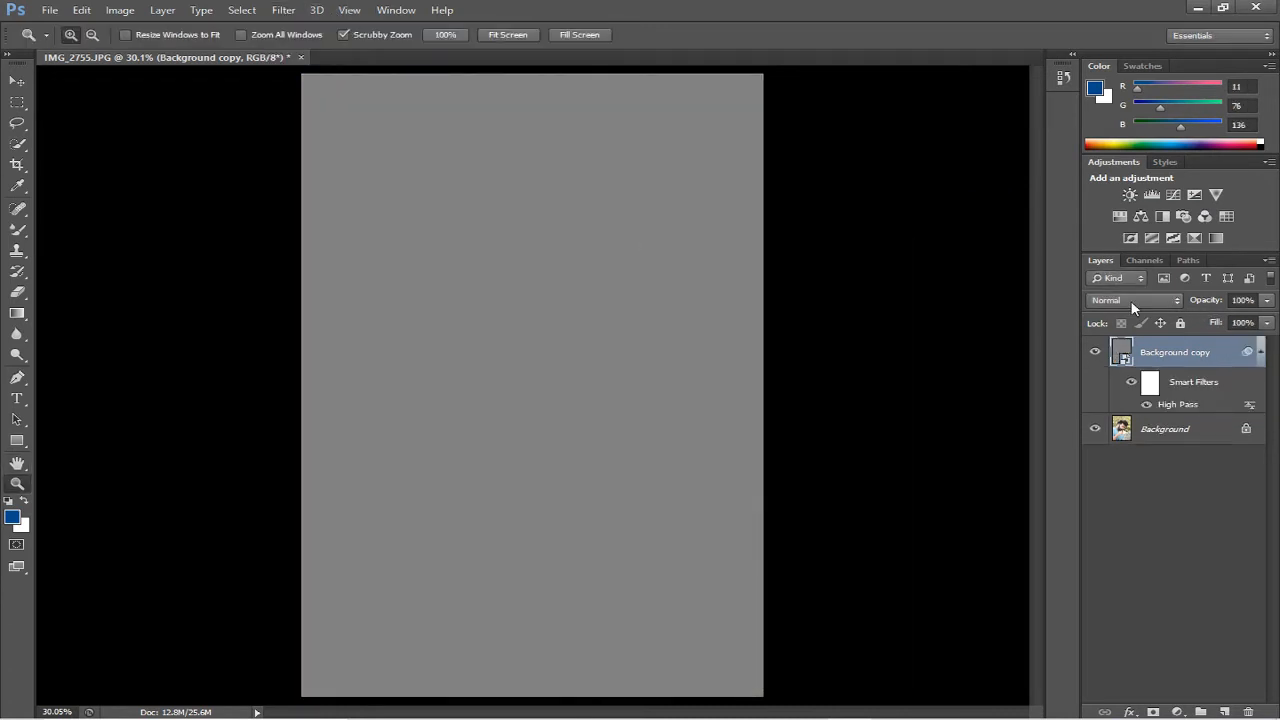
click(1135, 300)
click(1143, 204)
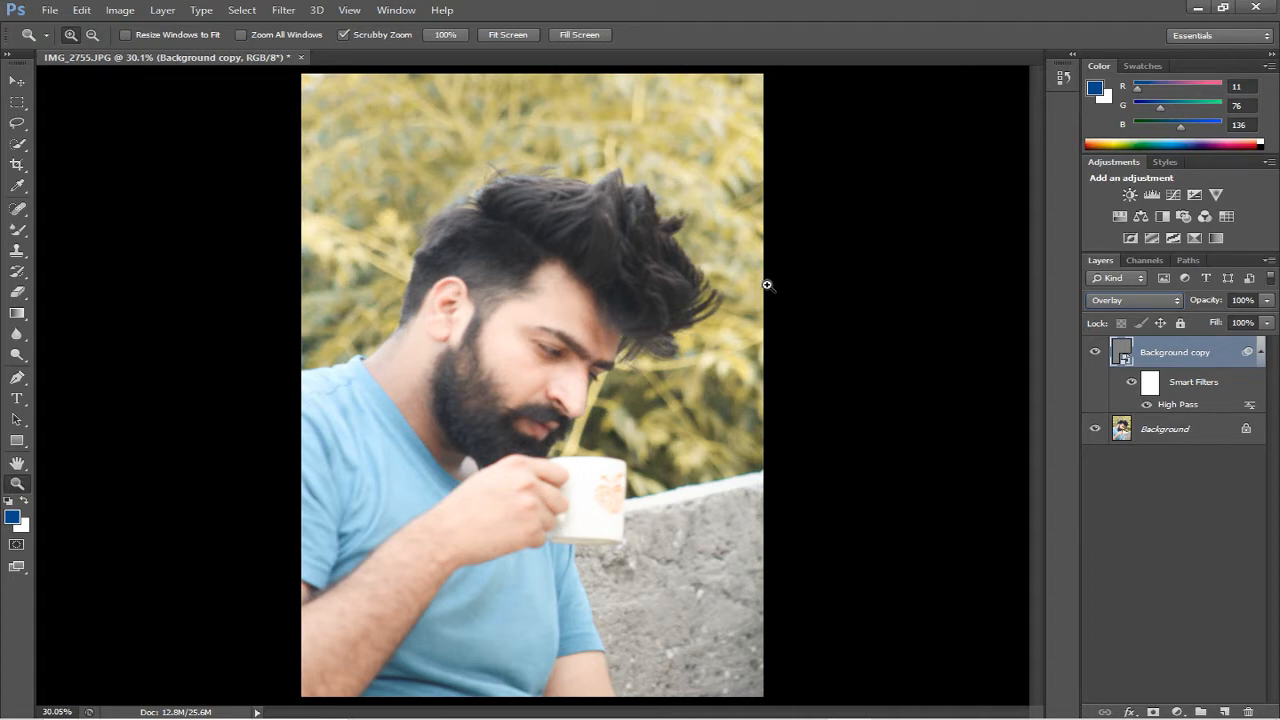
Add a Selective Color adjustment layer above the Background copy layer.
click(1193, 239)
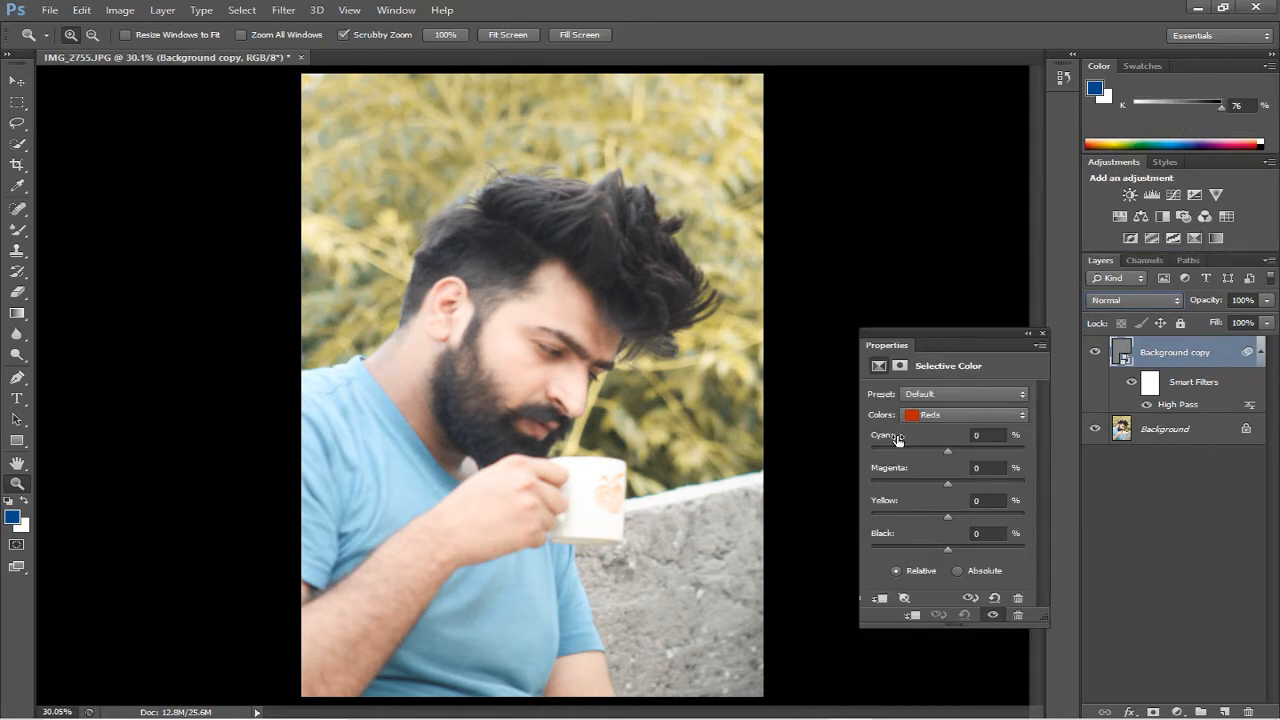
click(1042, 333)
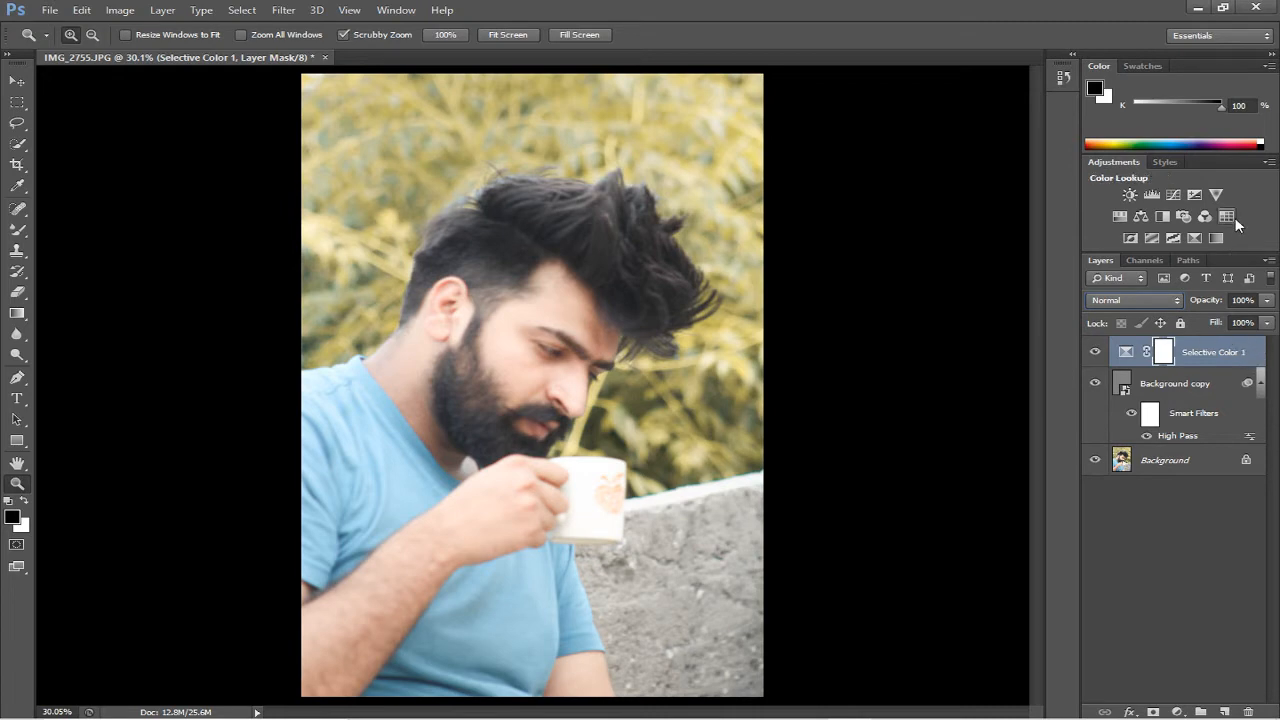
Add a Color Lookup adjustment layer above Selective Color 1, try several 3DLUT files and choose filmstock_50.3dl.
click(996, 394)
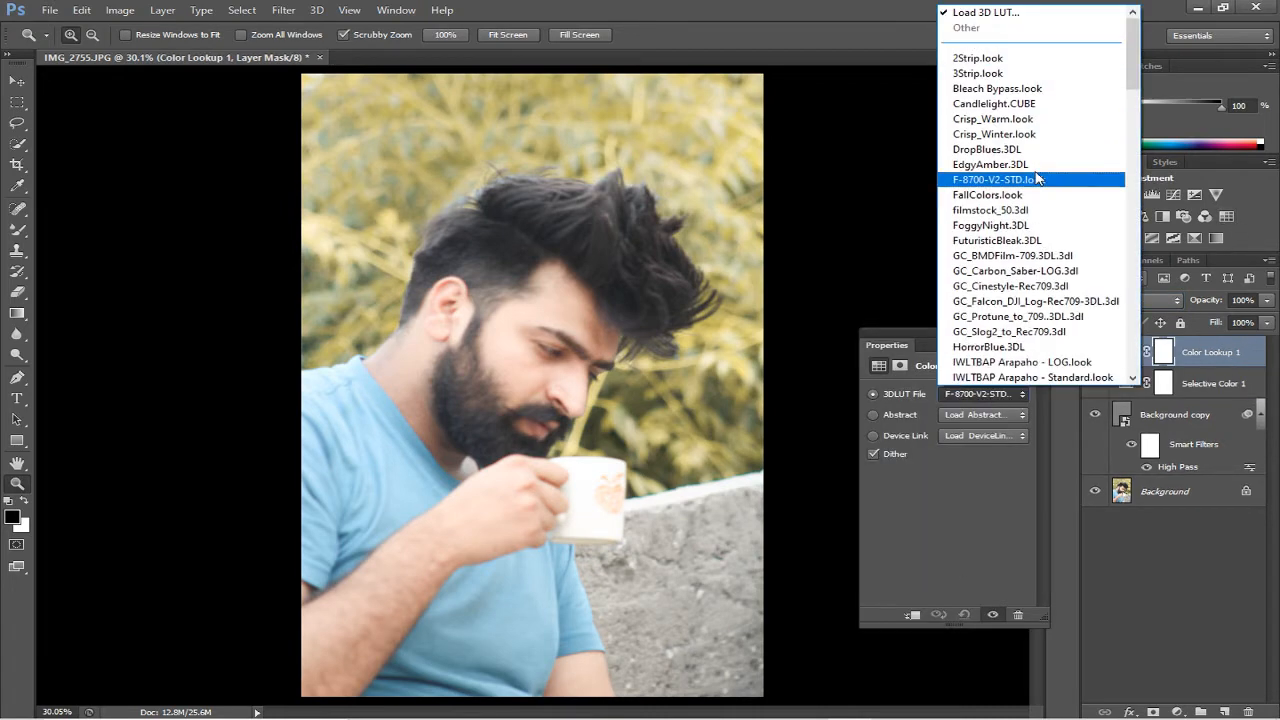
click(990, 60)
key(Down)
key(Down)
key(Down)
key(Down)
key(Down)
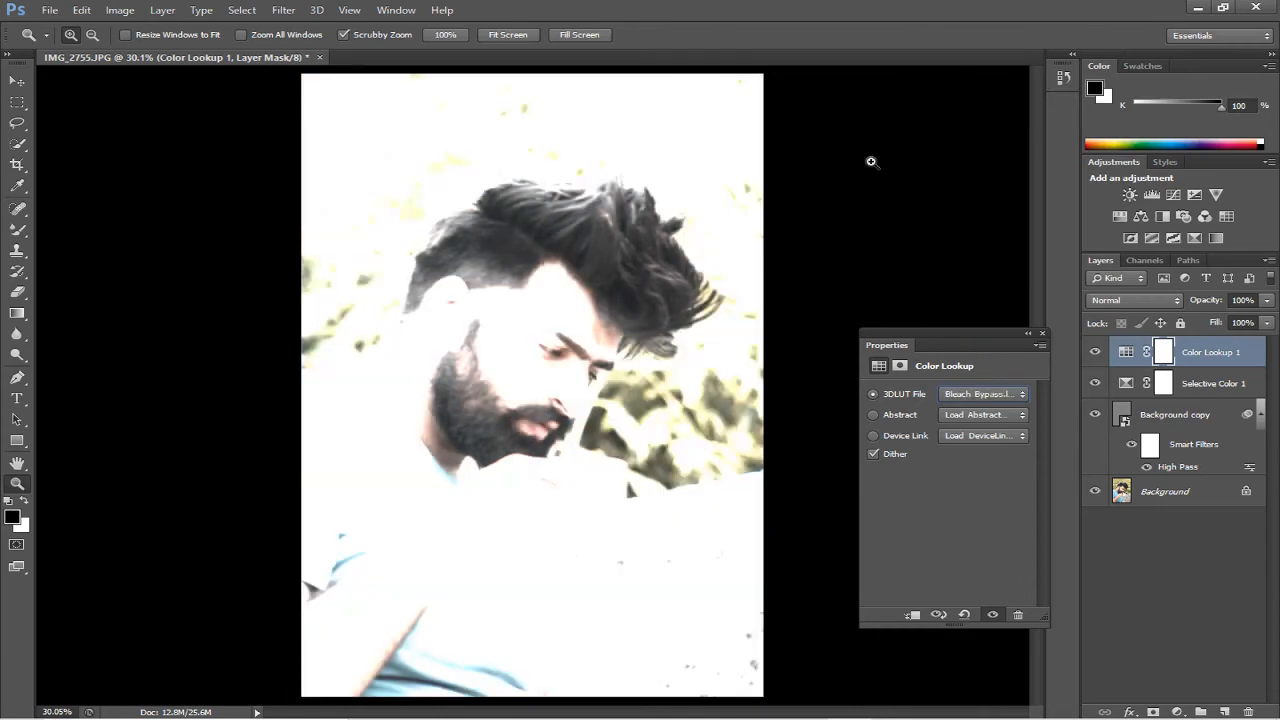
key(Down)
key(Down)
key(Down)
key(Down)
key(Down)
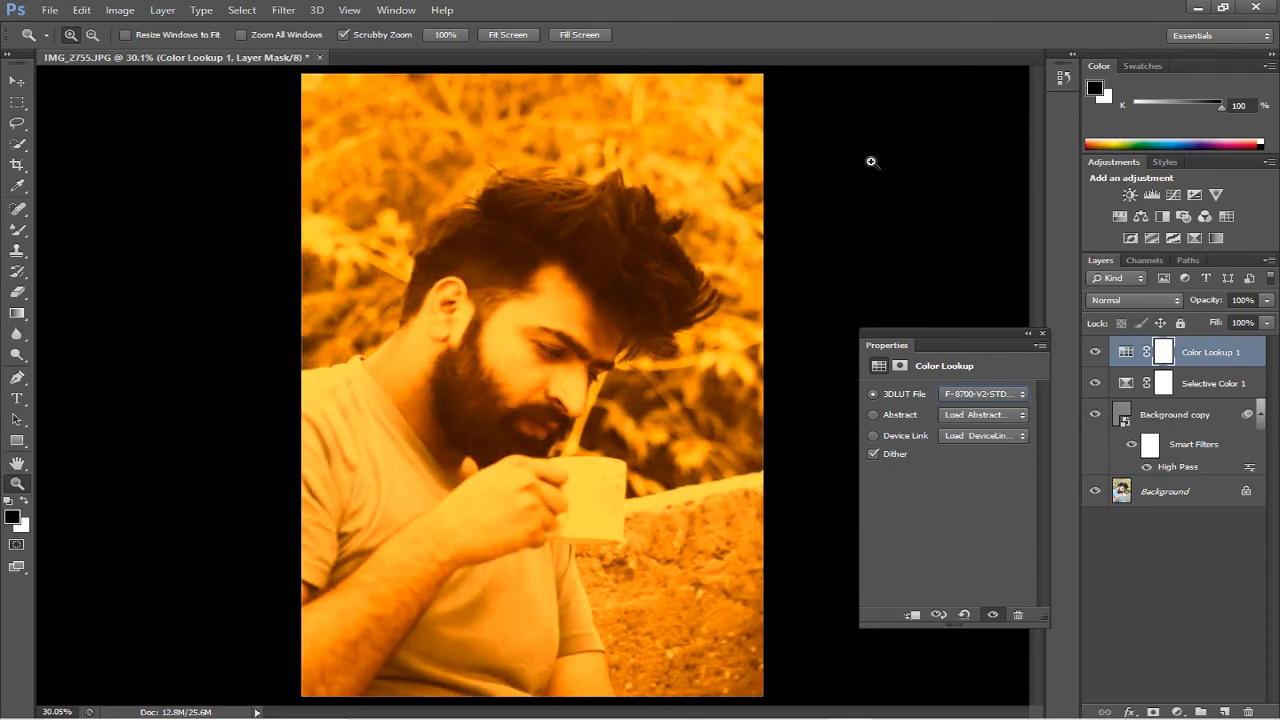
key(Up)
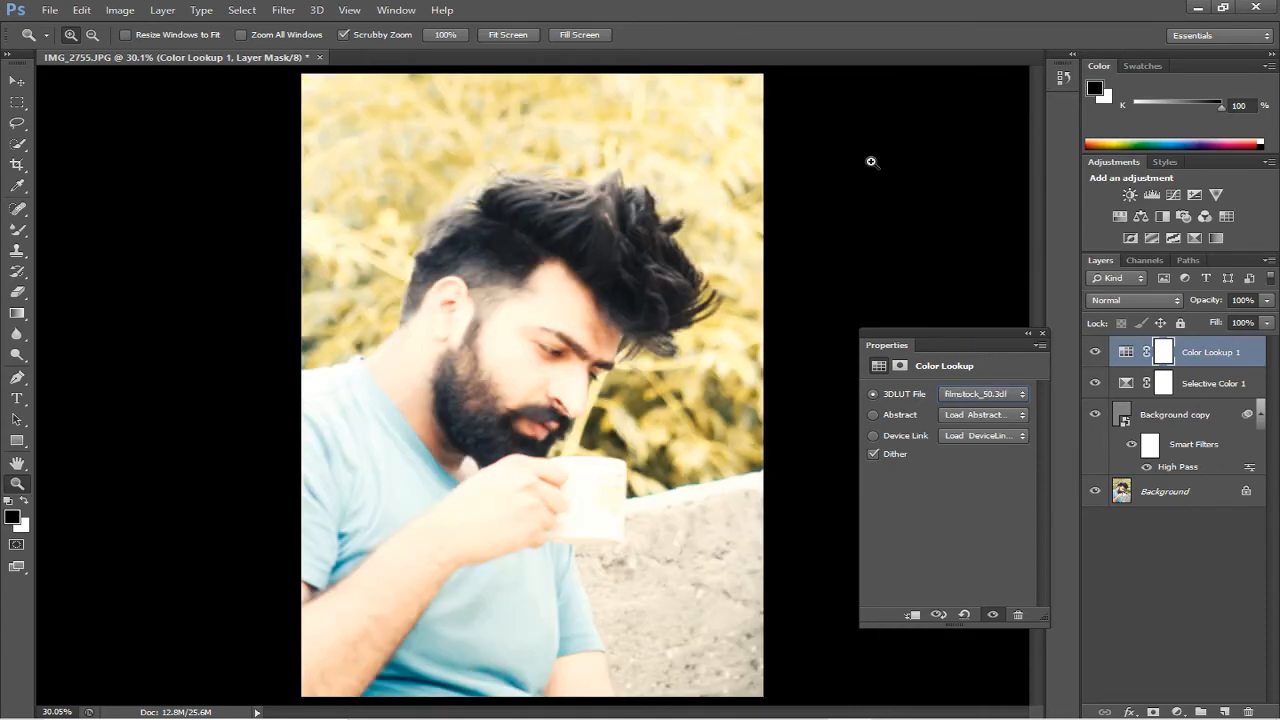
key(Down)
key(Up)
key(Down)
key(Up)
key(Down)
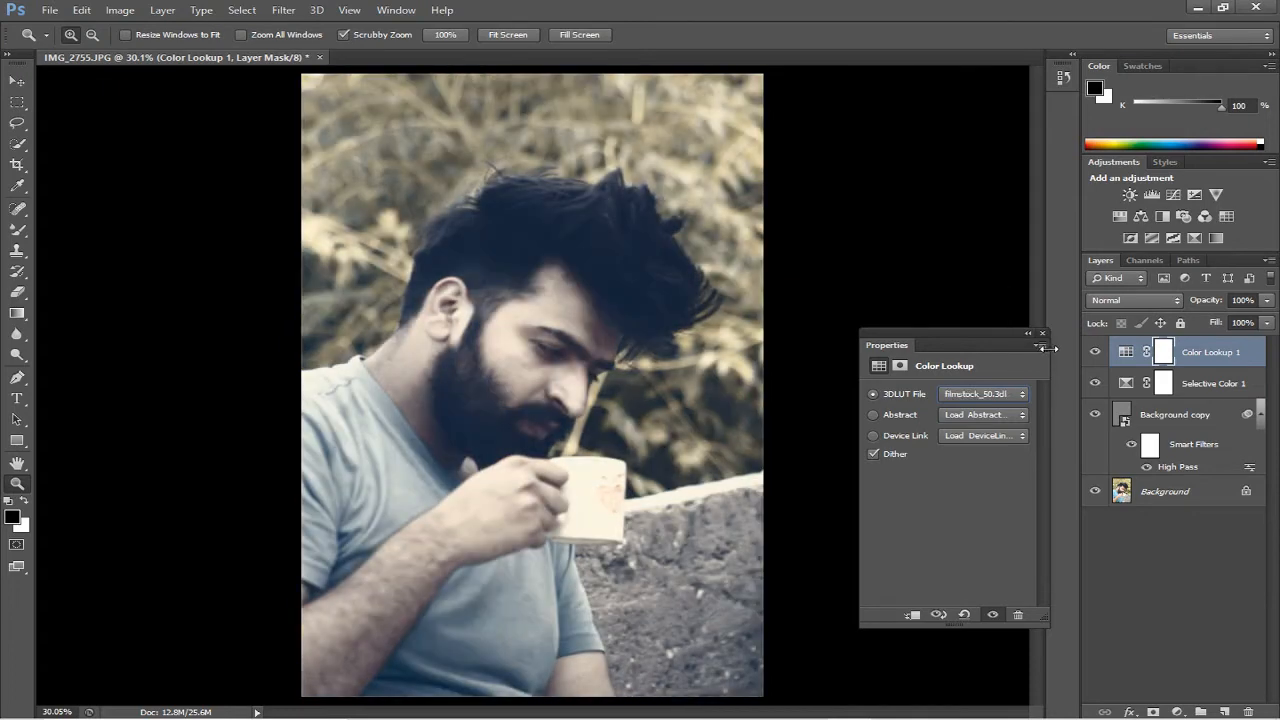
key(Up)
click(1042, 334)
Set the fill of the Color Lookup 1 layer to 26%.
click(1267, 322)
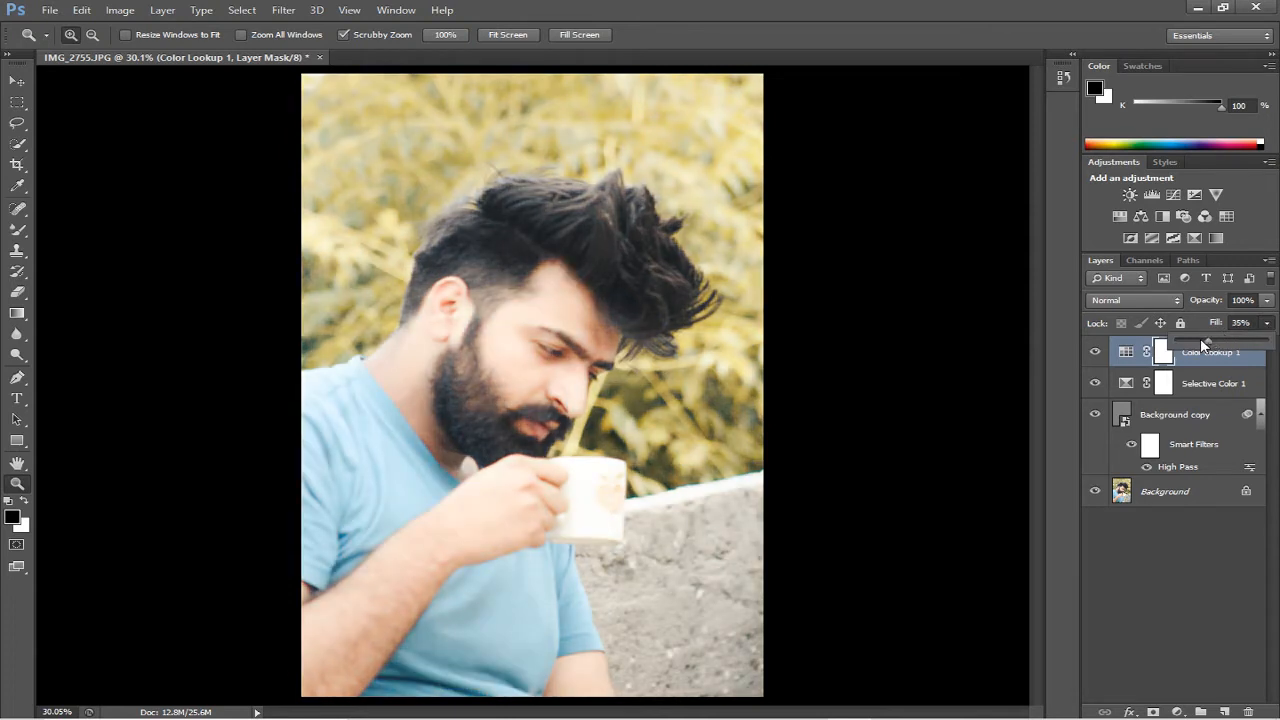
drag(1196, 345, 1201, 348)
click(337, 68)
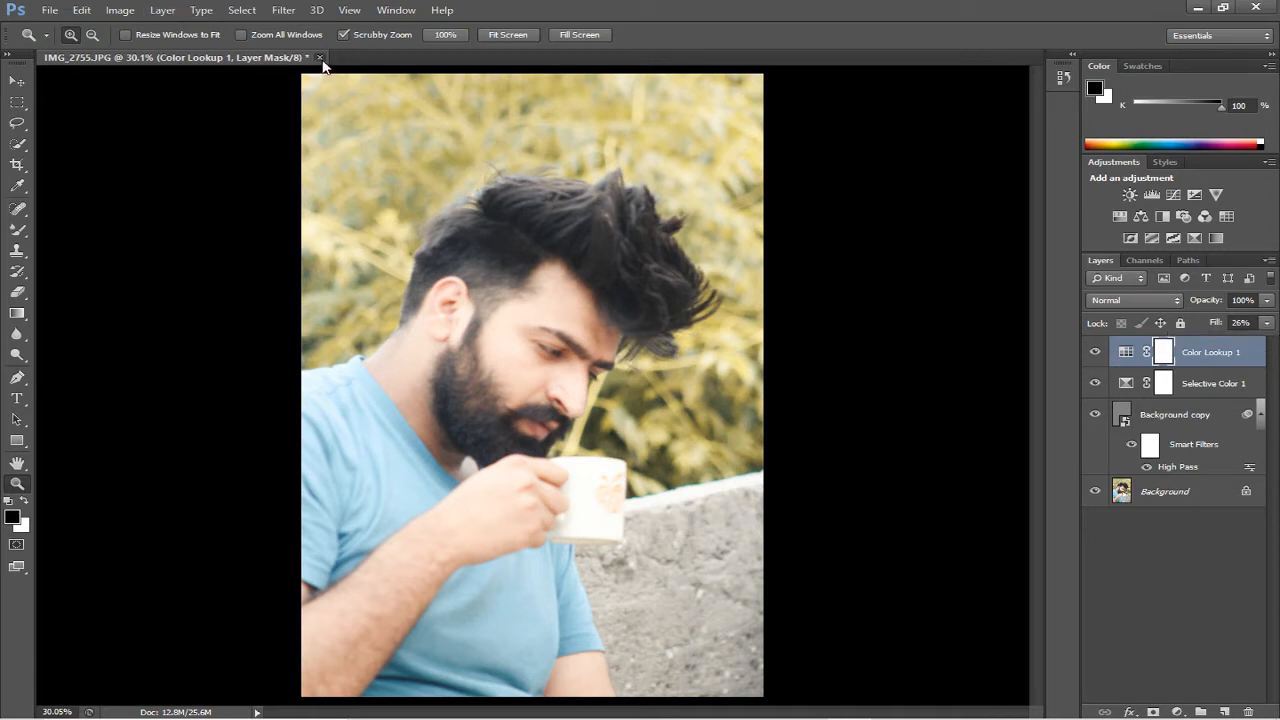
click(320, 58)
click(740, 282)
Add an Exposure adjustment layer with default settings above Color Lookup 1, and a second Selective Color adjustment layer on top.
click(1194, 194)
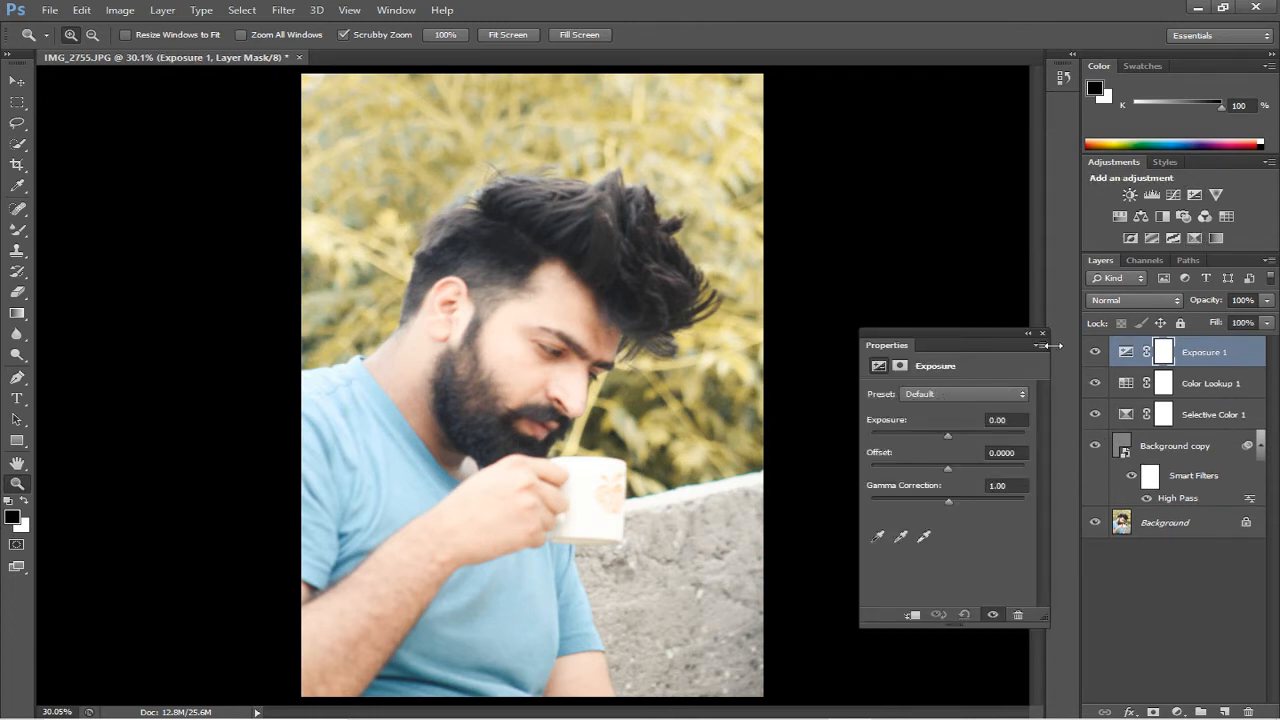
click(1042, 333)
click(1194, 238)
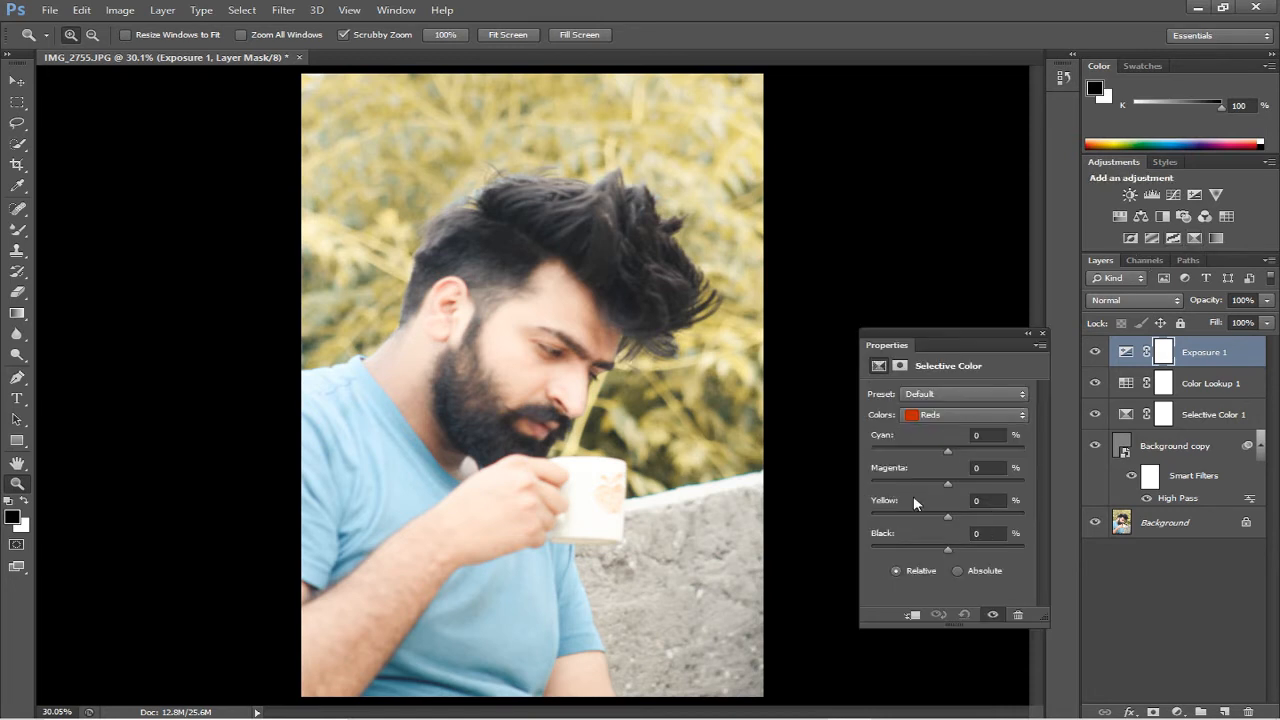
In Selective Color 2, set the Reds' yellow to -12% and the Yellows' magenta to +51% and yellow to +48%.
drag(946, 451, 866, 453)
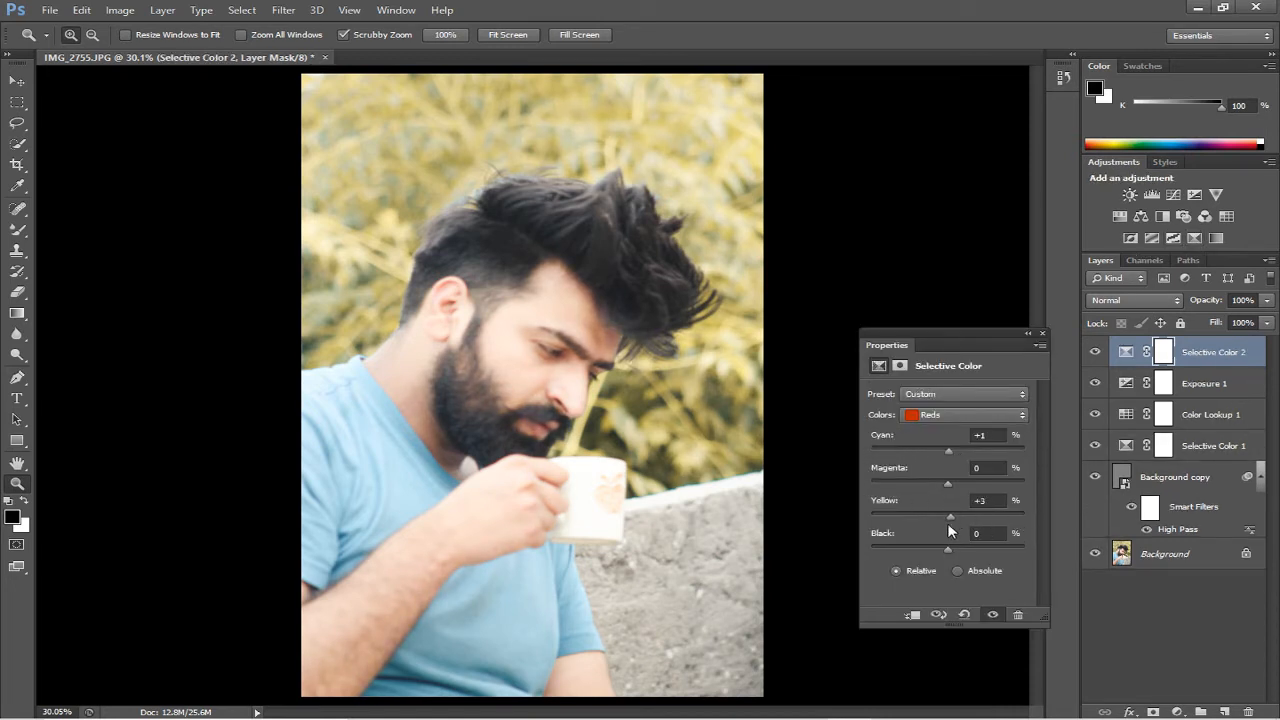
click(951, 415)
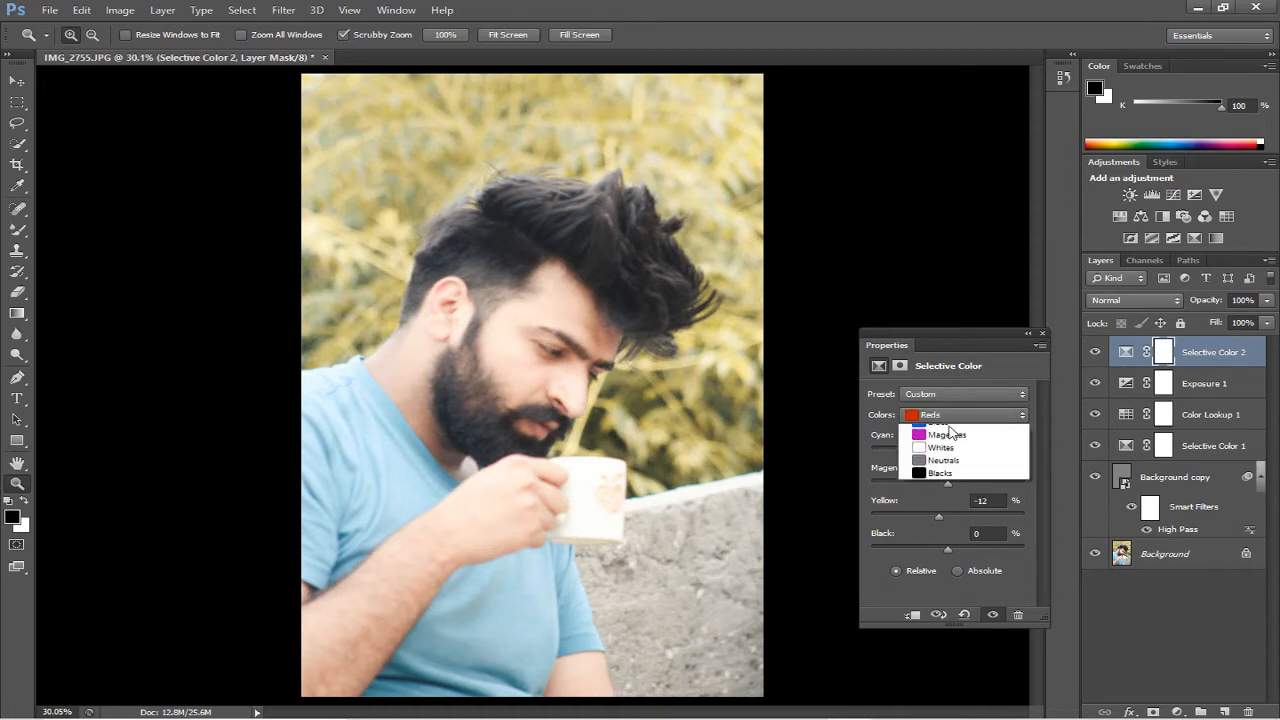
click(951, 429)
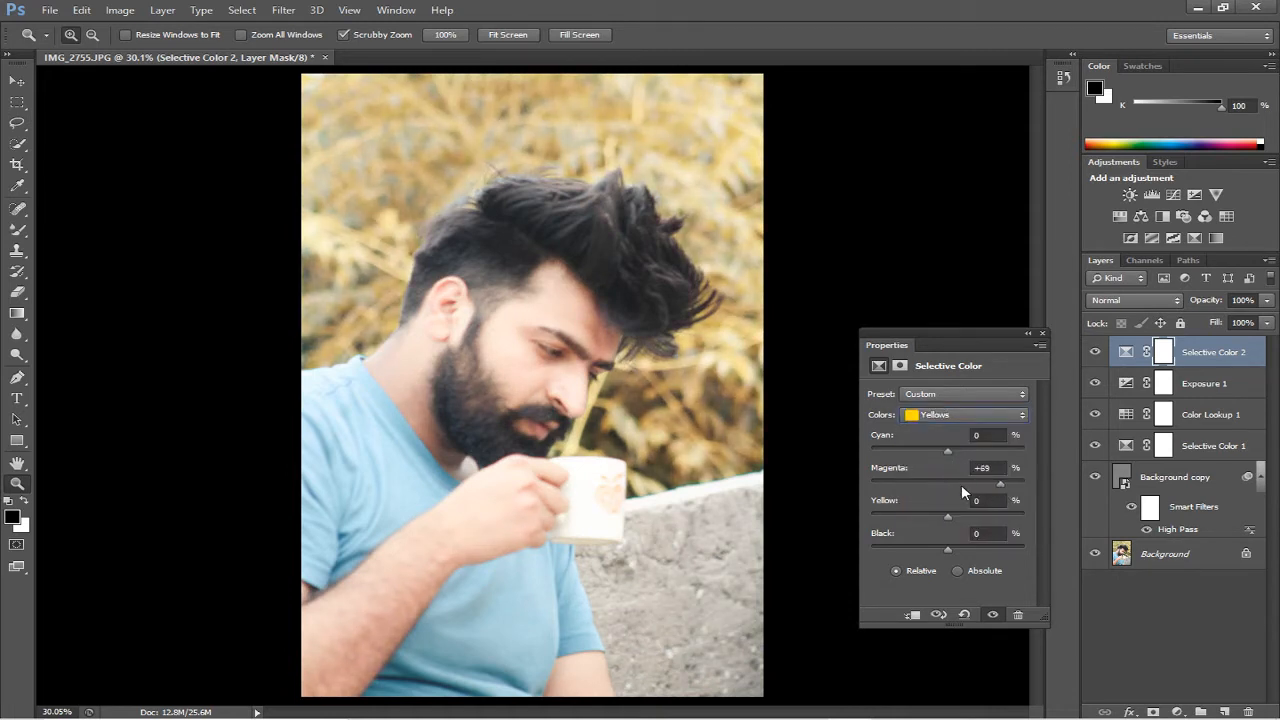
drag(961, 484, 1015, 492)
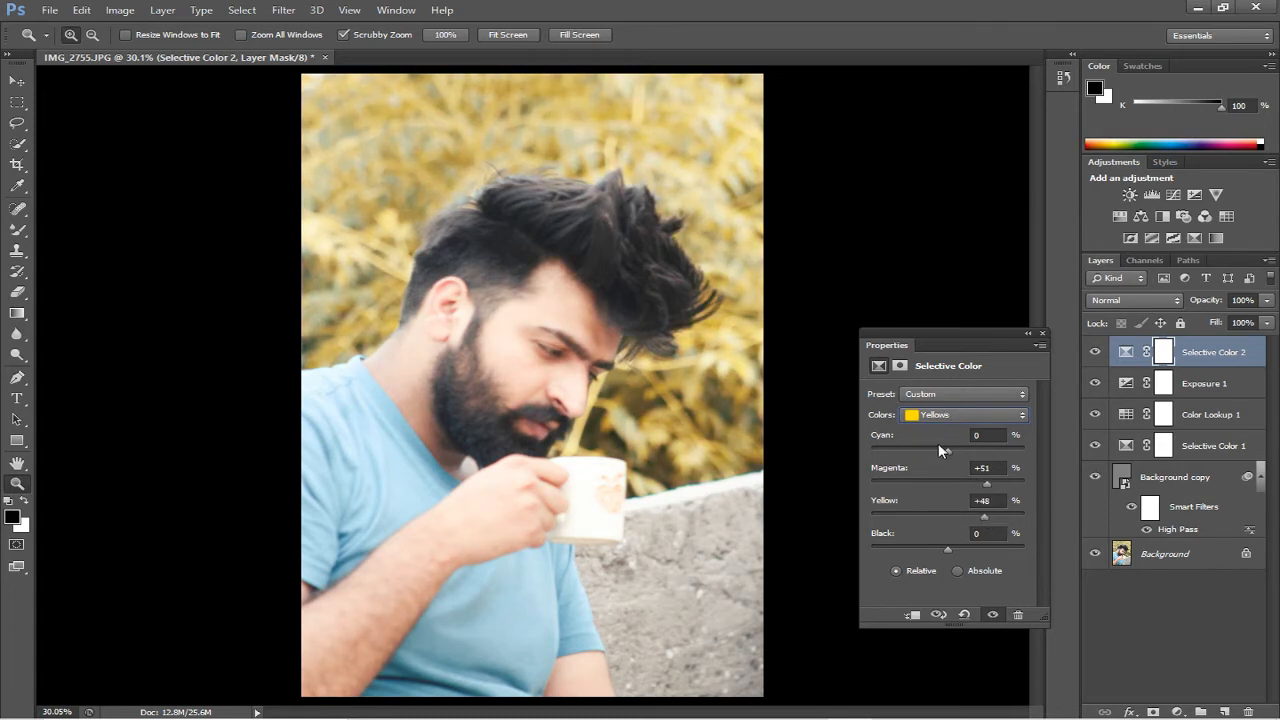
drag(939, 445, 884, 444)
In Selective Color 2, set the cyan of the Whites to +87% and lower their yellow.
click(940, 418)
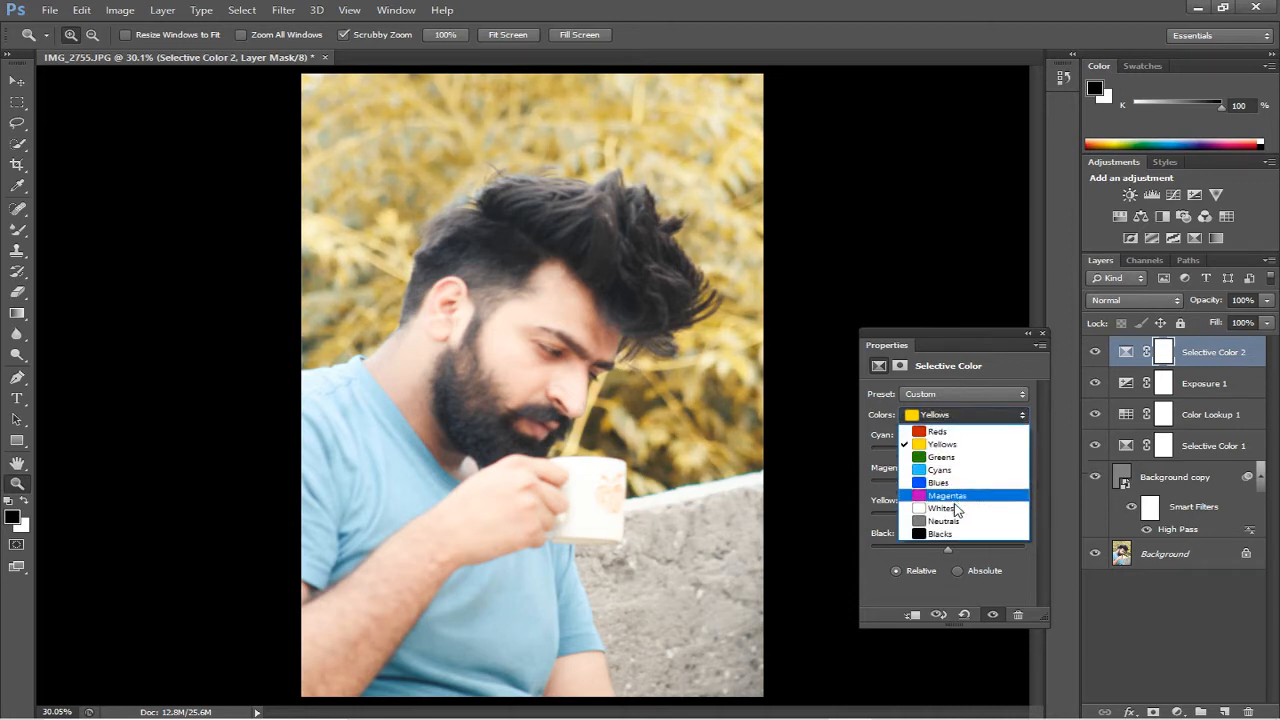
click(958, 503)
mouse_move(989, 448)
mouse_down()
mouse_move(1027, 454)
mouse_move(1011, 454)
mouse_up()
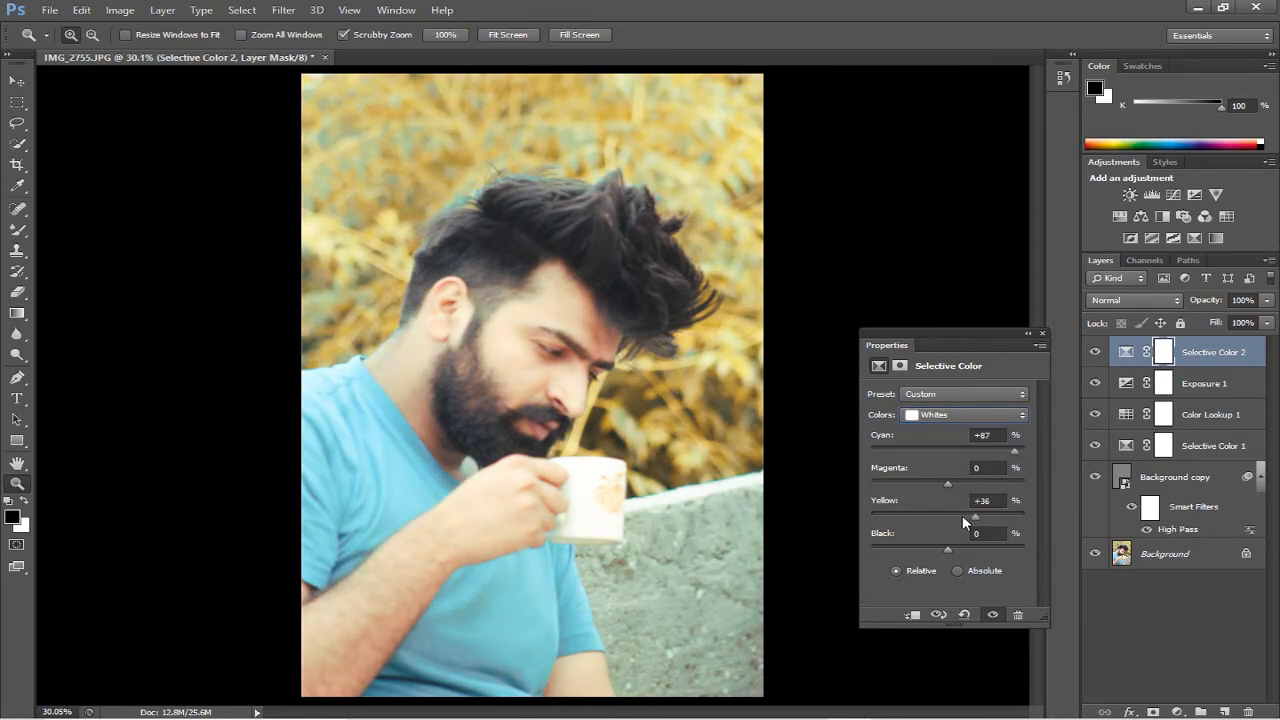
drag(898, 519, 915, 517)
Fine-tune the cyan of the Neutrals in the Selective Color 2 adjustment.
click(955, 414)
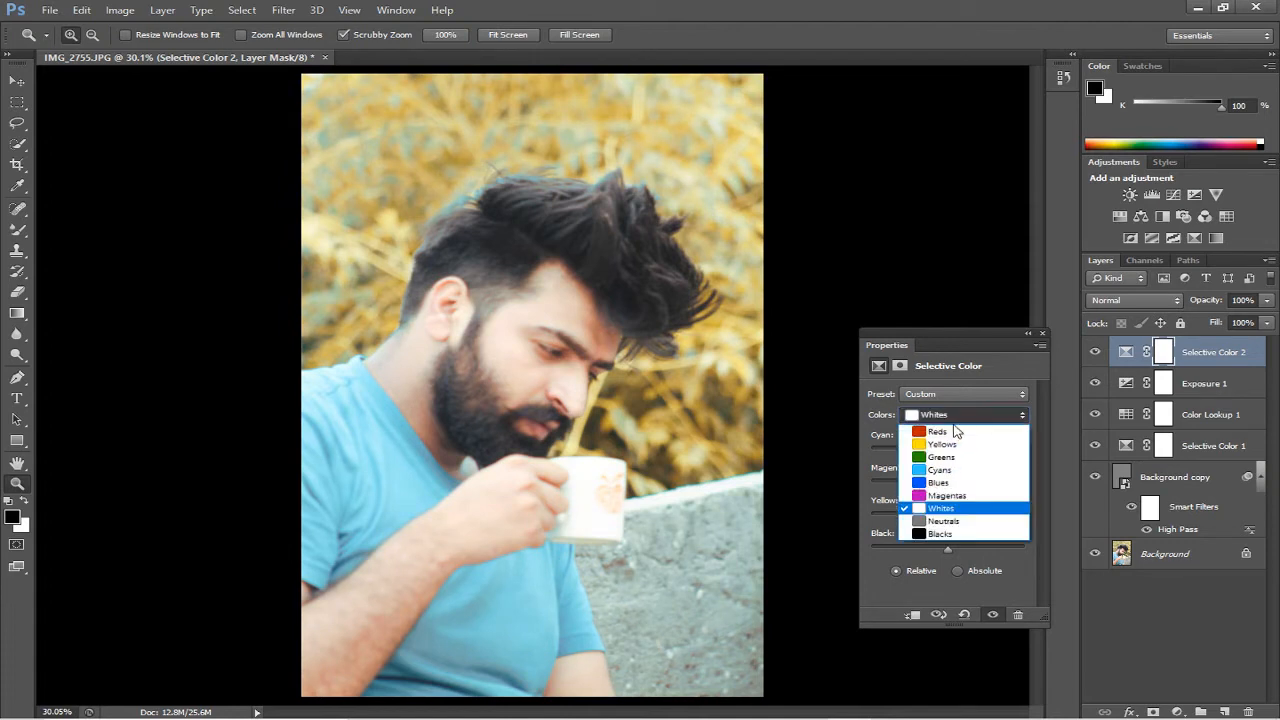
click(954, 516)
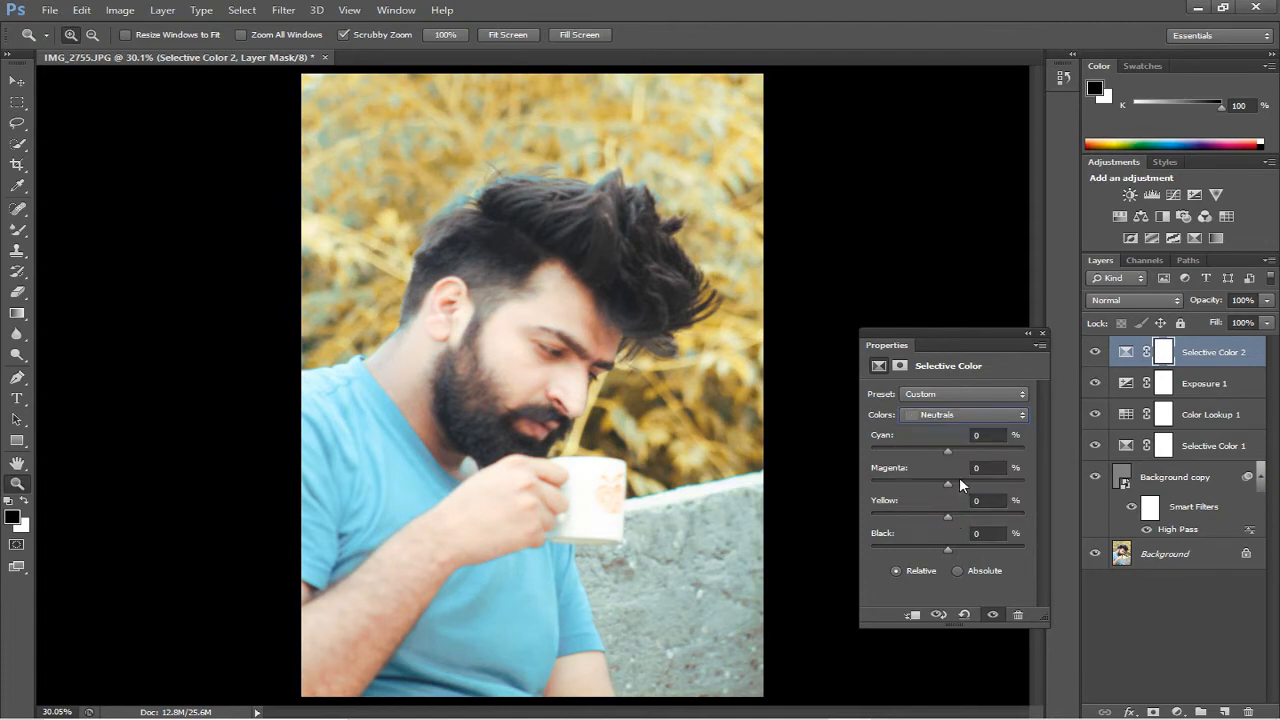
mouse_move(954, 450)
mouse_down()
mouse_move(942, 451)
mouse_move(956, 457)
mouse_up()
key(Down)
key(Down)
key(Down)
key(Down)
key(Down)
key(Down)
key(Down)
key(Down)
key(Down)
key(Down)
key(Down)
Lower the cyan of the Yellows in Selective Color 2 for a warmer background foliage.
click(966, 415)
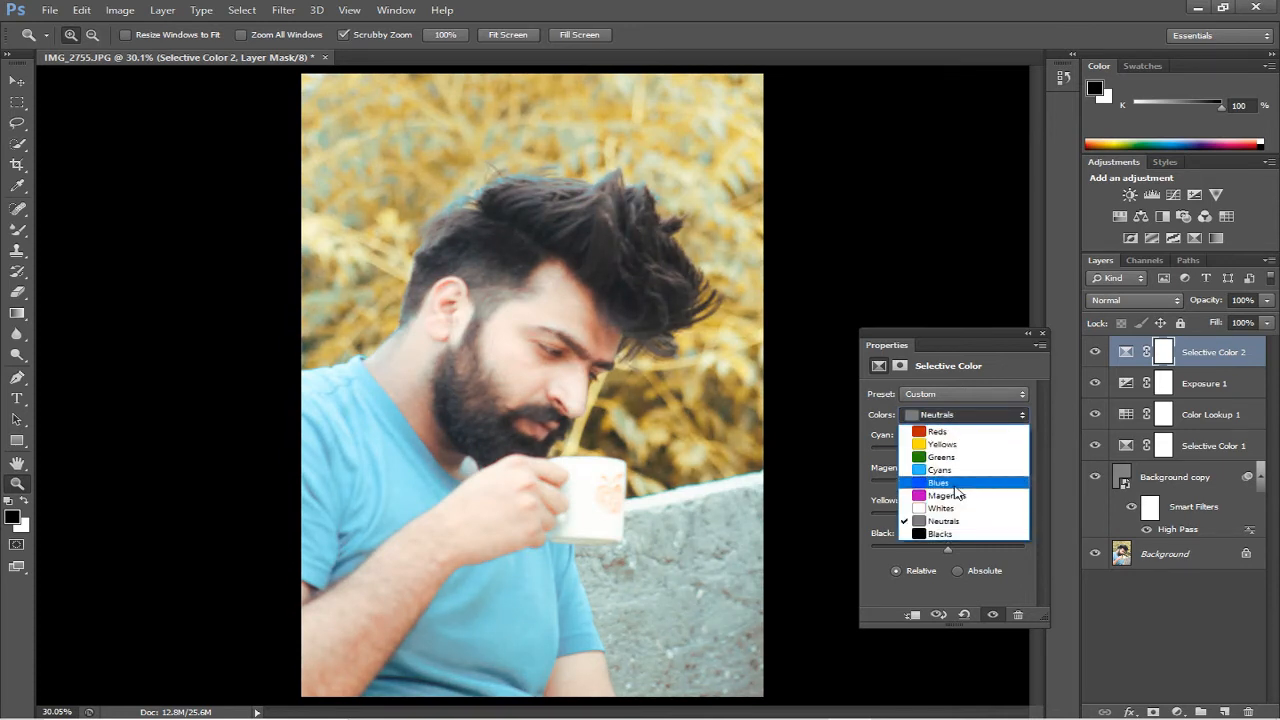
click(931, 443)
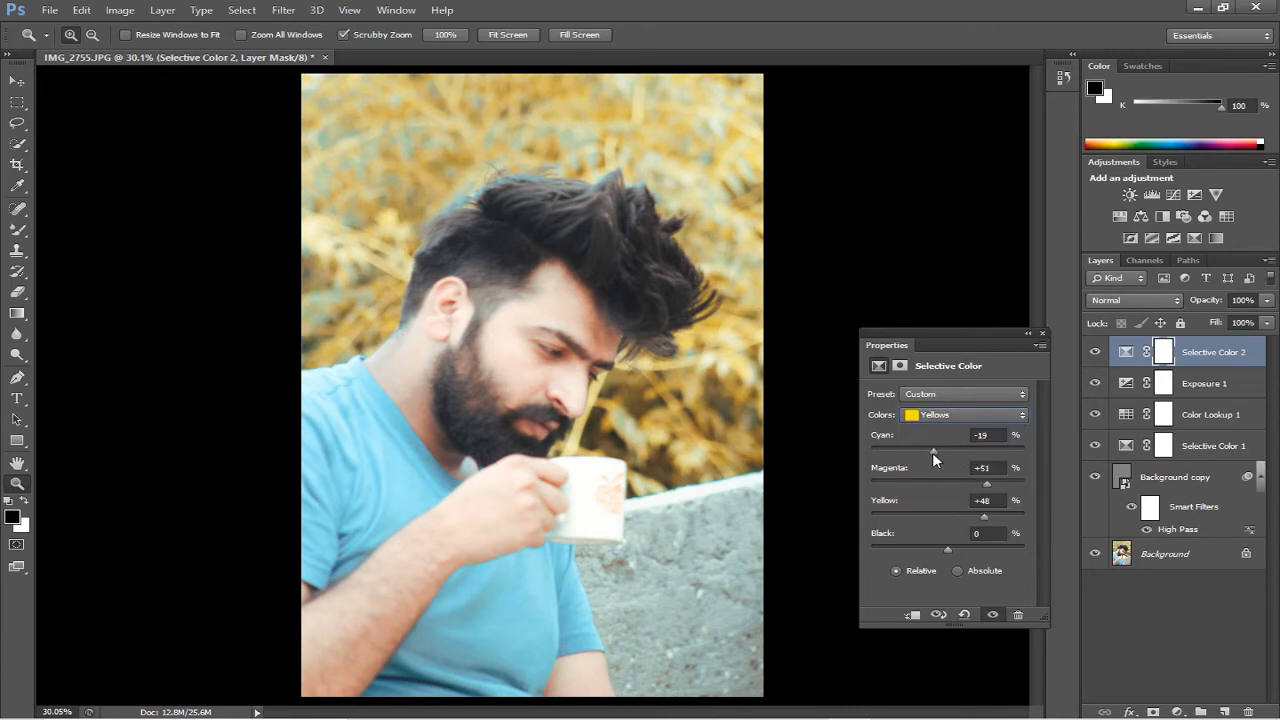
drag(933, 452, 928, 452)
click(1043, 334)
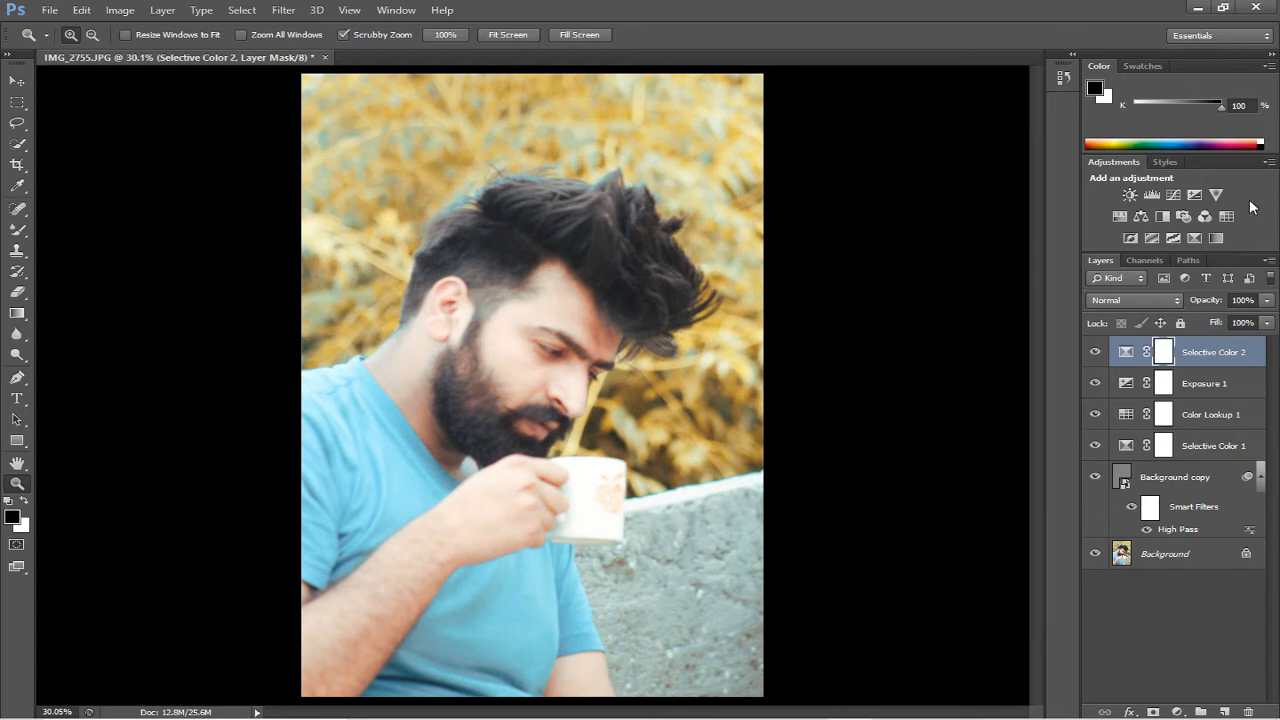
Add a Photo Filter adjustment layer above Selective Color 2, try its filter presets and keep one with a cool tint.
click(1183, 217)
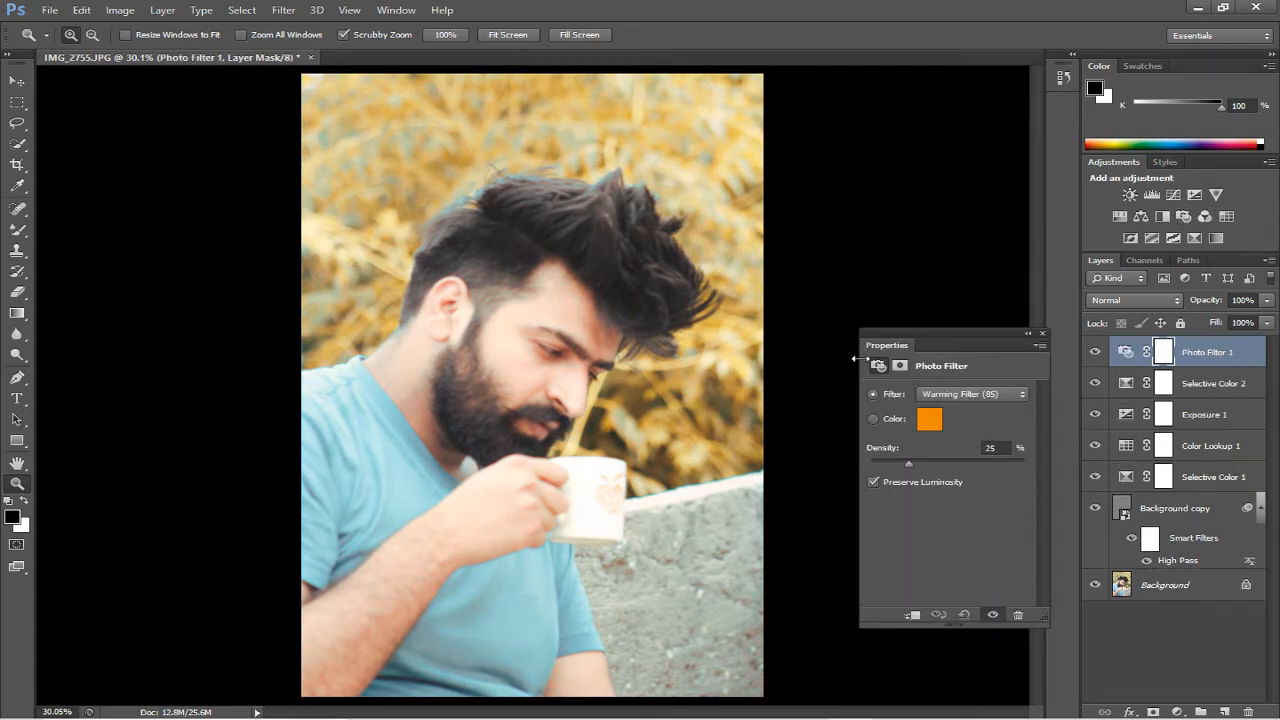
click(955, 396)
key(Escape)
key(Down)
key(Down)
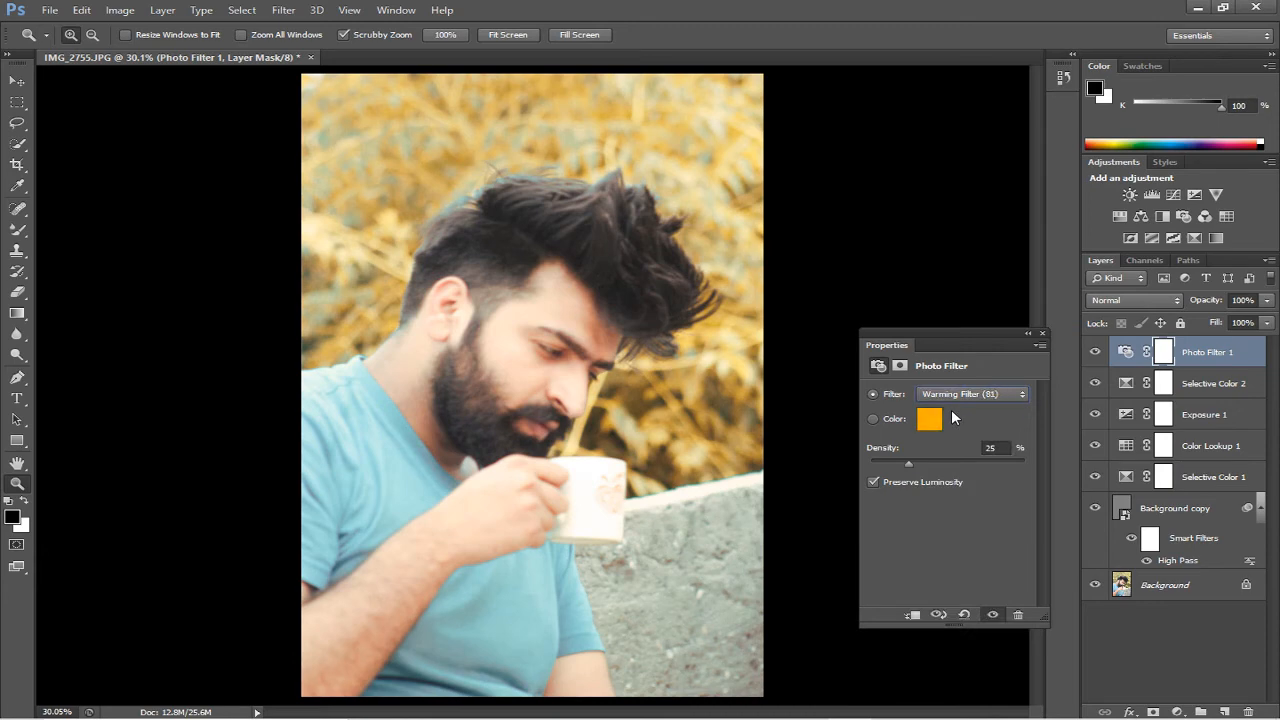
key(Down)
key(Down)
key(Down)
key(Down)
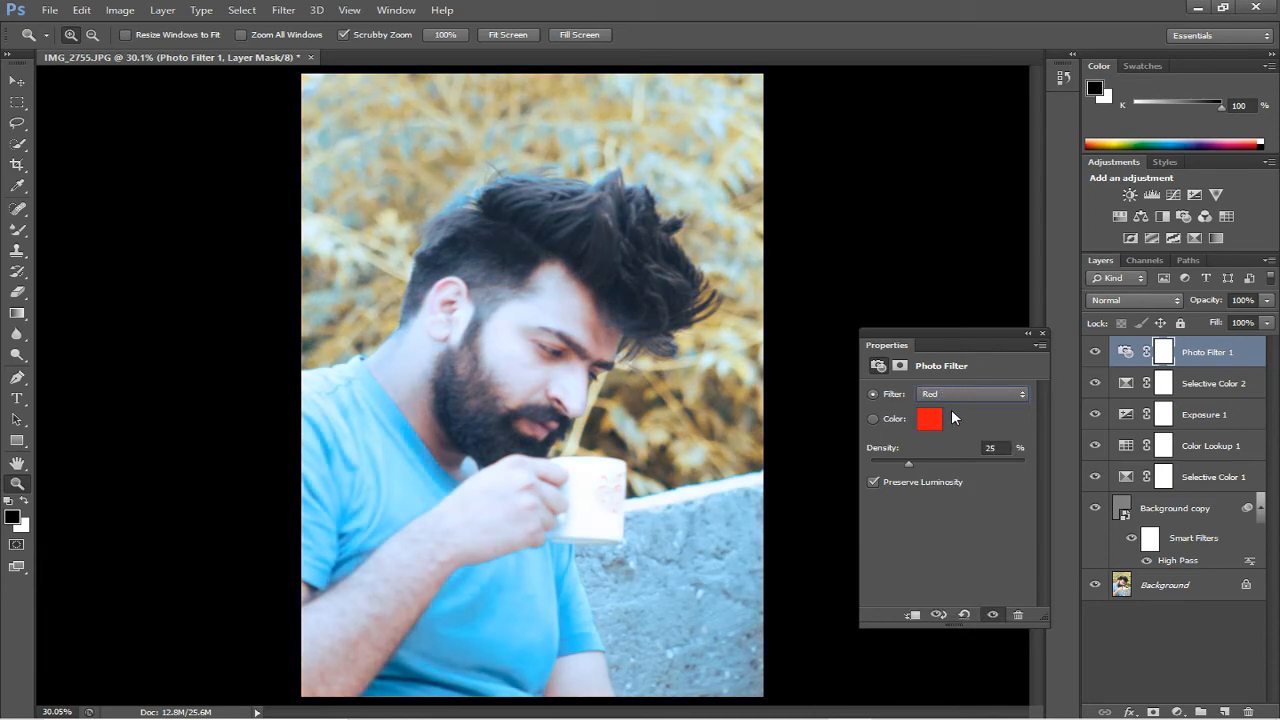
key(Down)
key(Down)
key(Down)
key(Down)
key(Down)
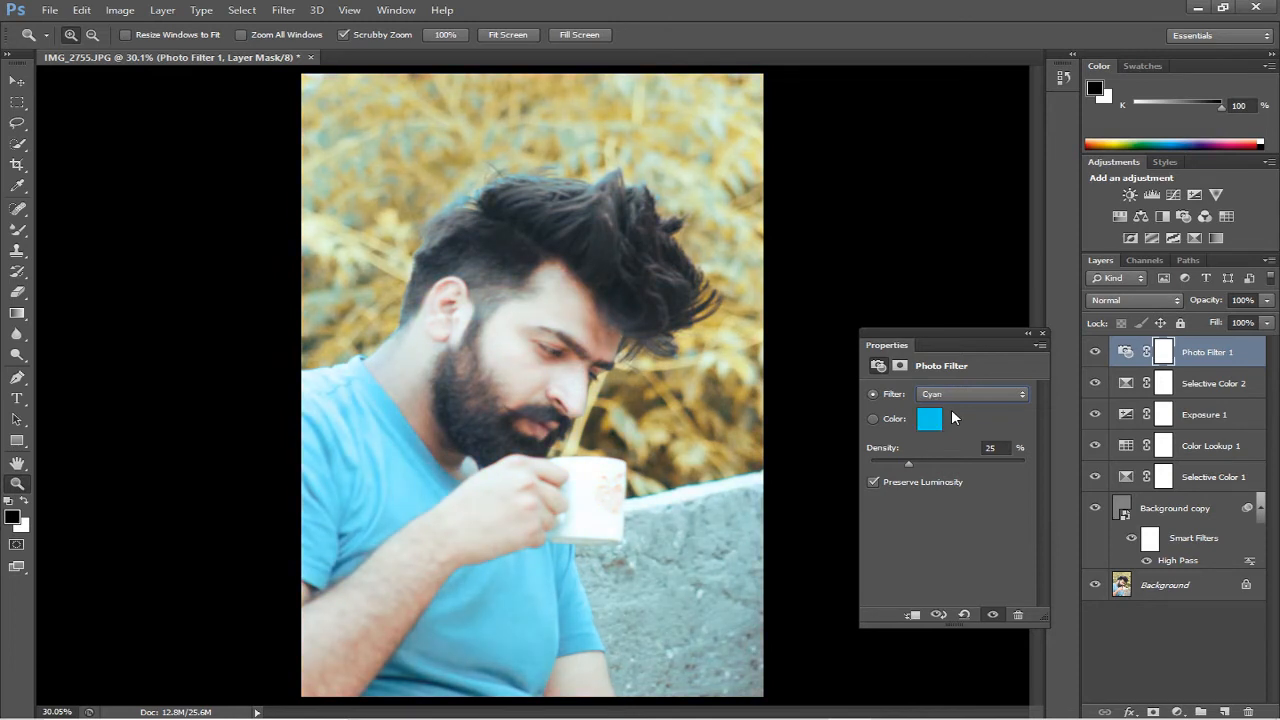
key(Down)
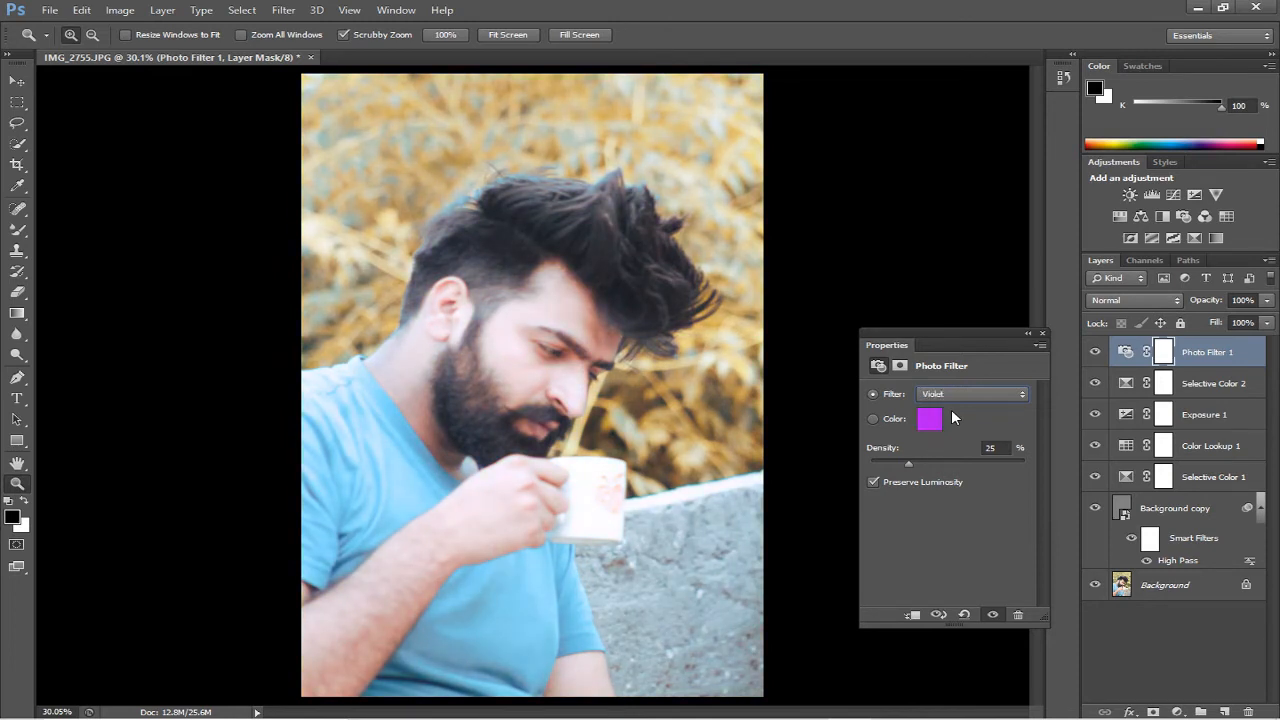
key(Down)
key(Down)
key(Down)
key(Down)
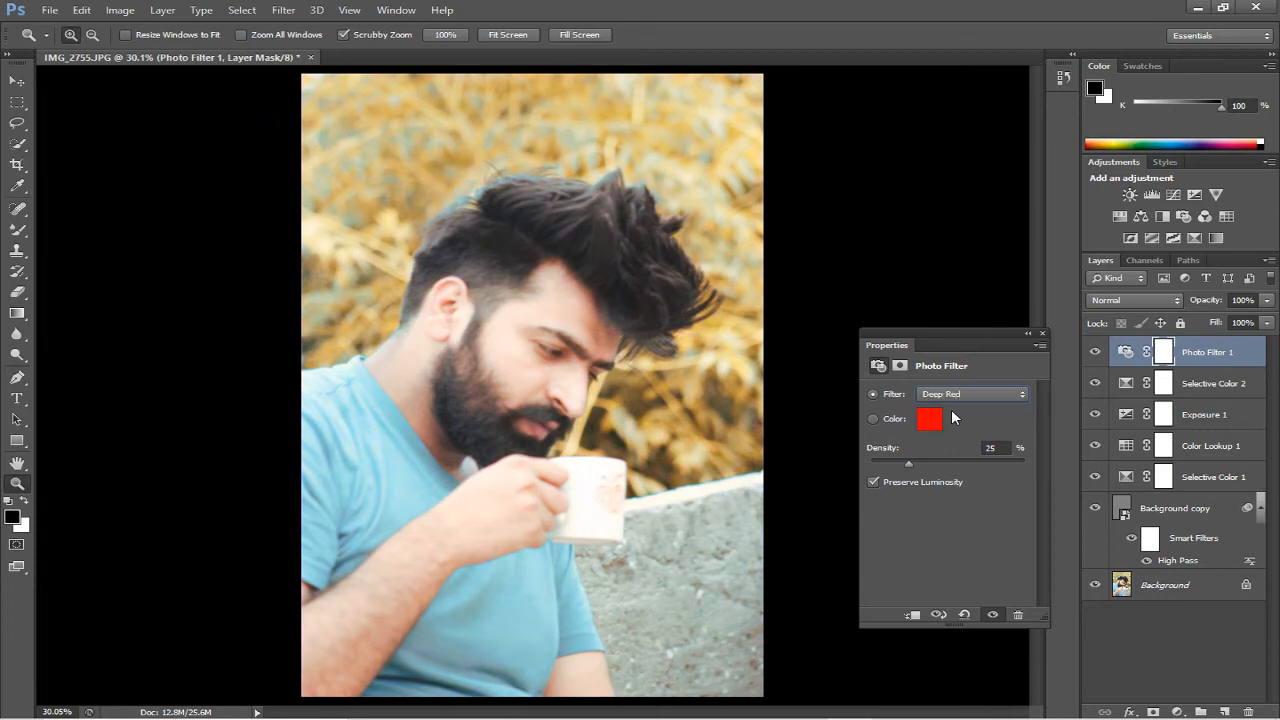
key(Up)
click(1042, 333)
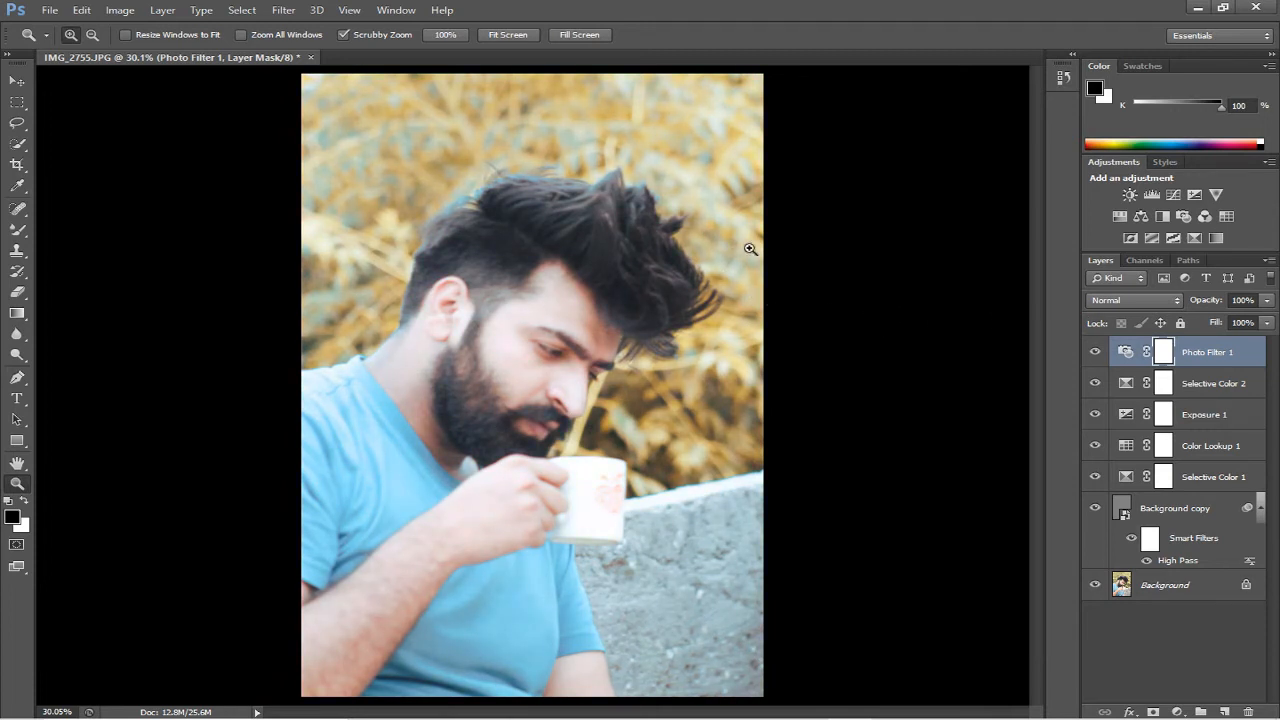
Make a rectangular selection just inside the photo's edges and invert it to select a thin border around the image.
click(17, 102)
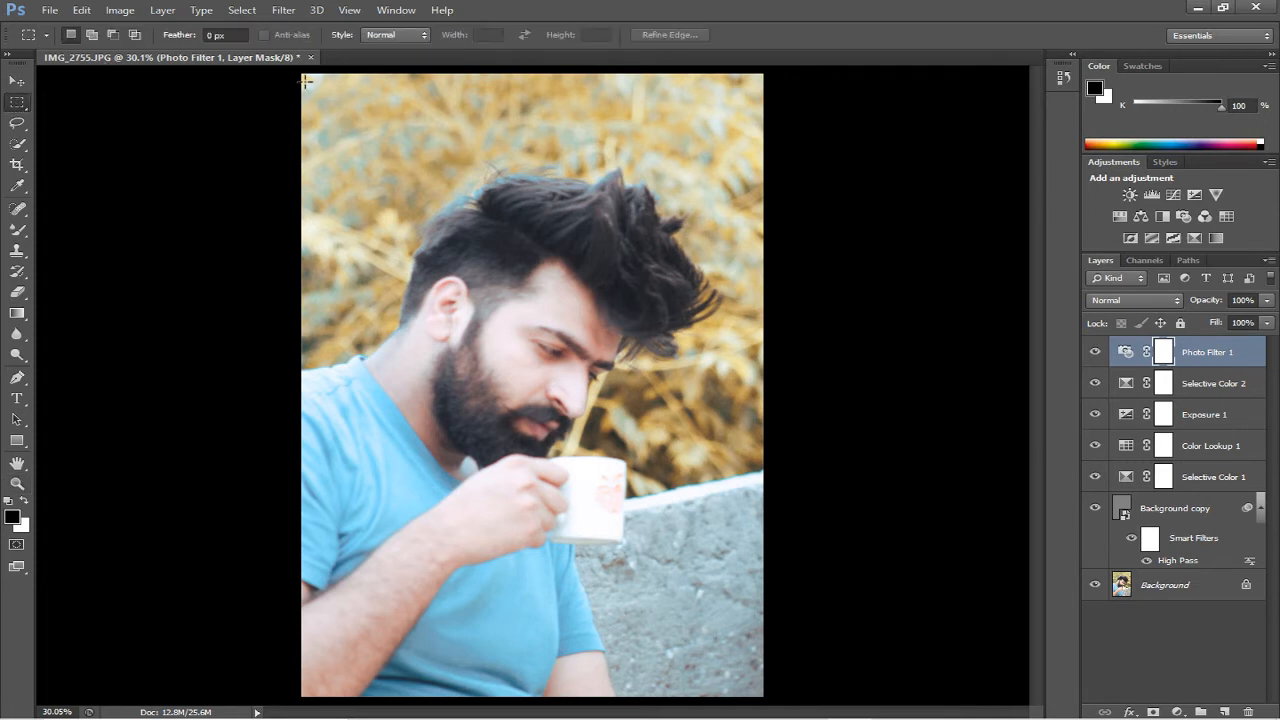
drag(312, 82, 762, 690)
right_click(542, 194)
click(600, 211)
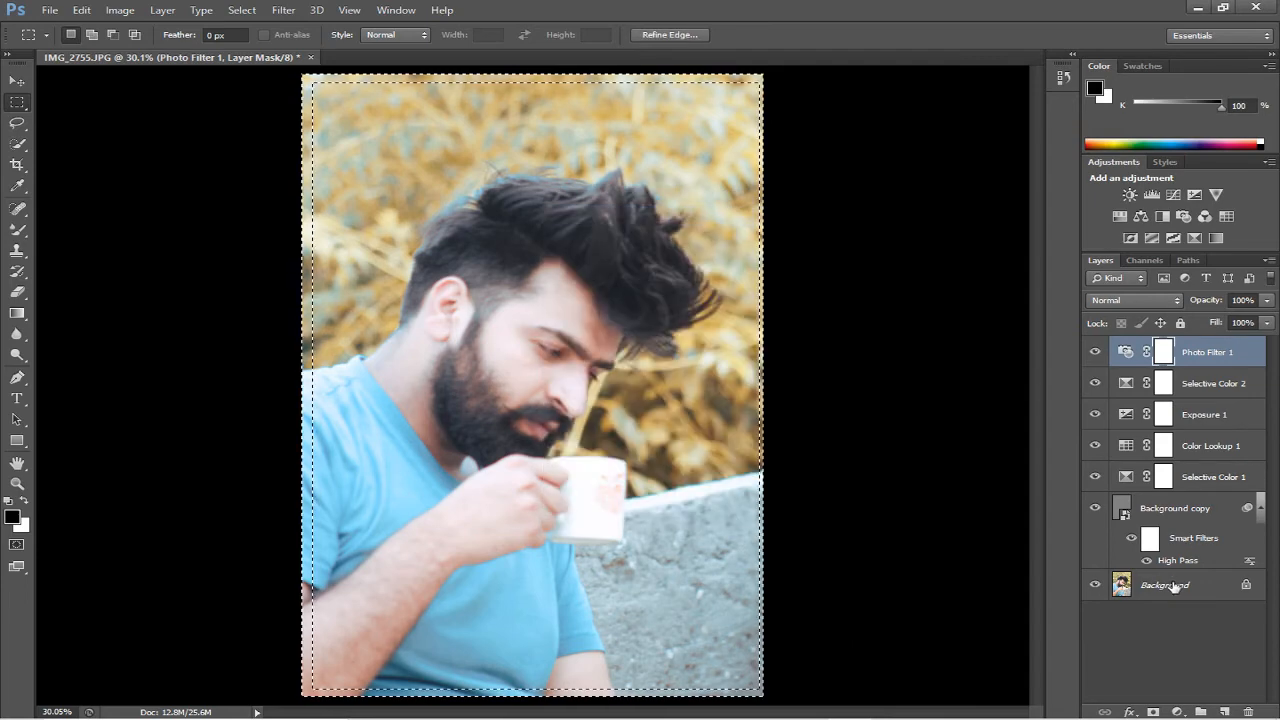
Fill the border selection on the Background layer with white at 100% opacity in Normal mode, and deselect it.
click(1150, 585)
key(shift+F5)
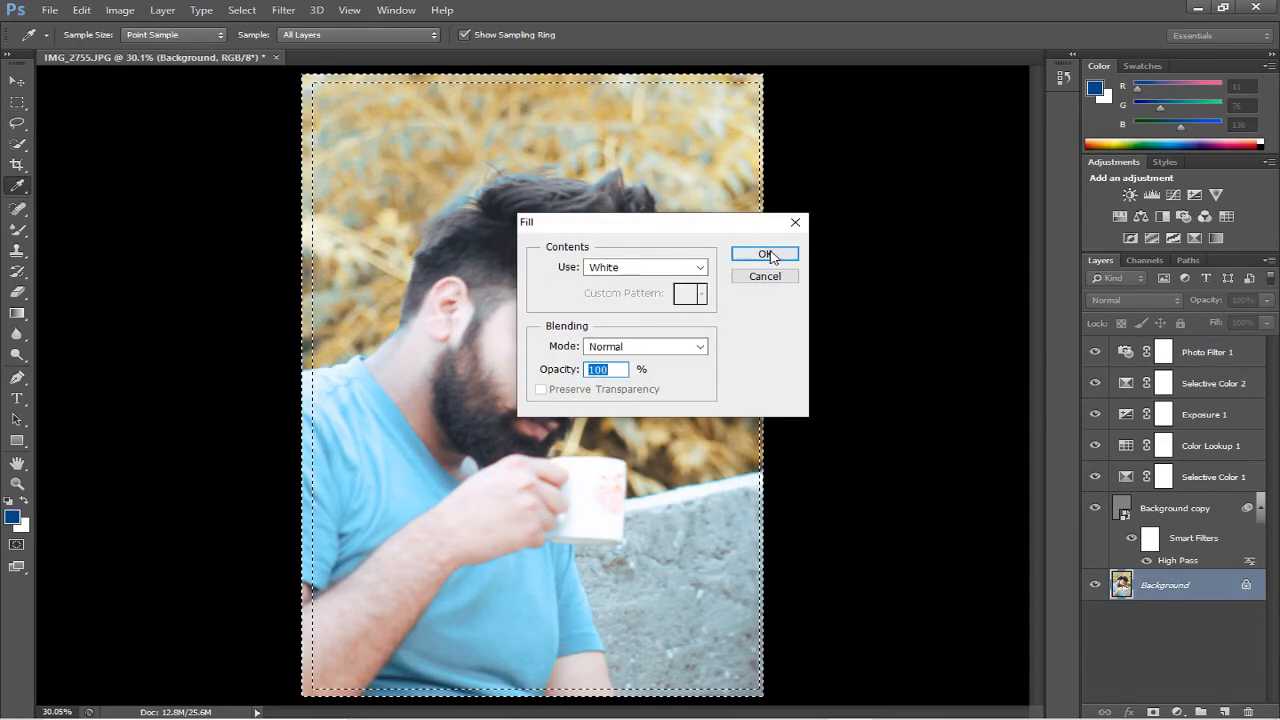
click(765, 253)
right_click(455, 147)
click(480, 155)
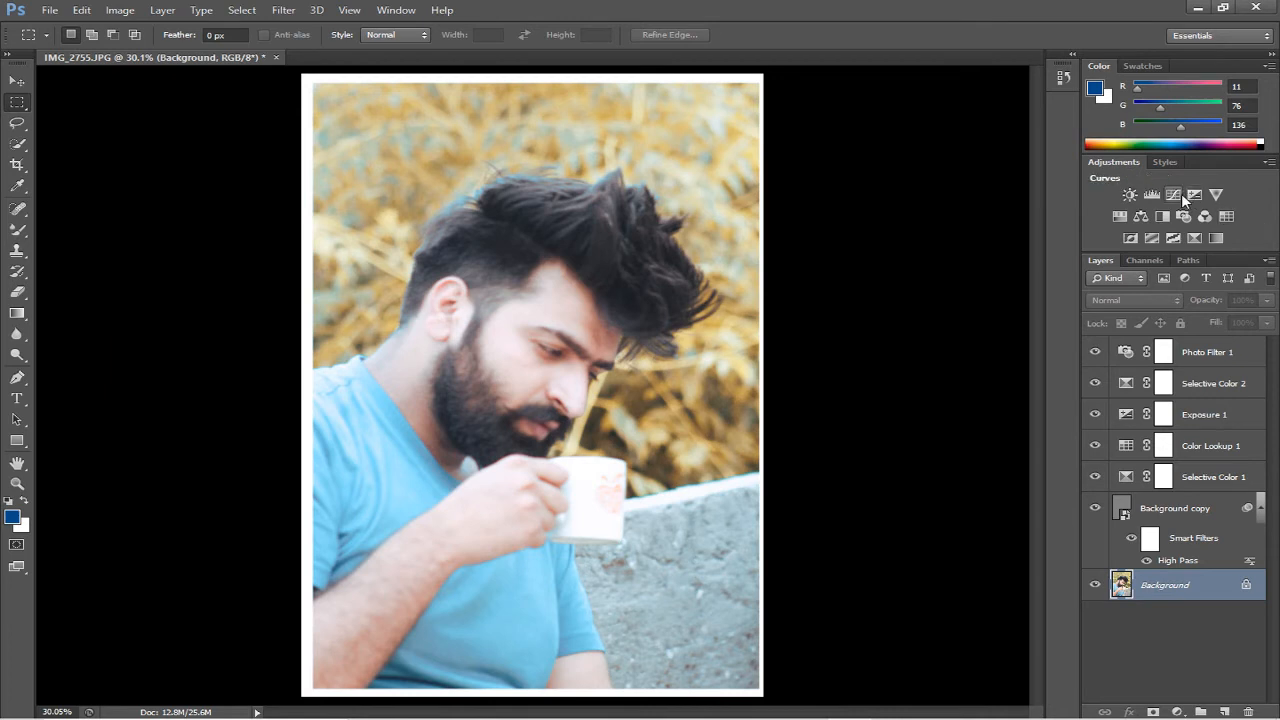
Add a Curves adjustment layer above Background and brighten the image with two curve points, the lower one at input 84, output 96.
click(1151, 195)
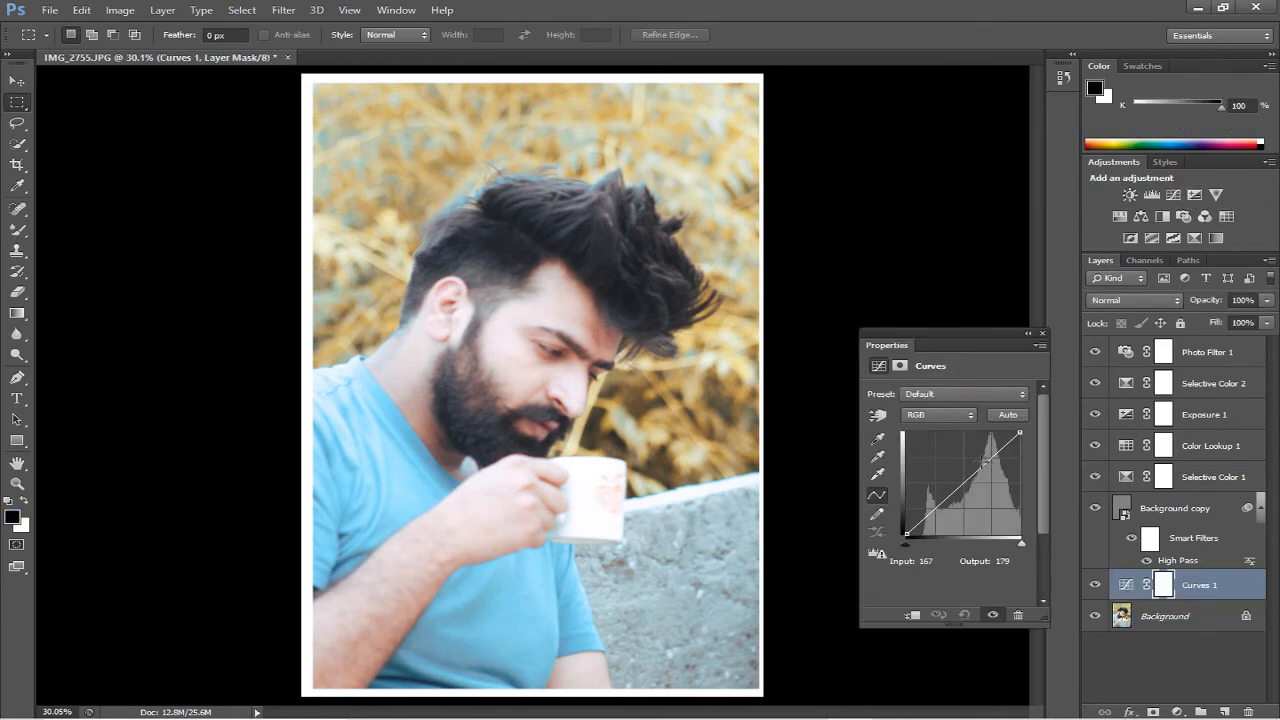
drag(980, 463, 989, 459)
drag(940, 501, 944, 494)
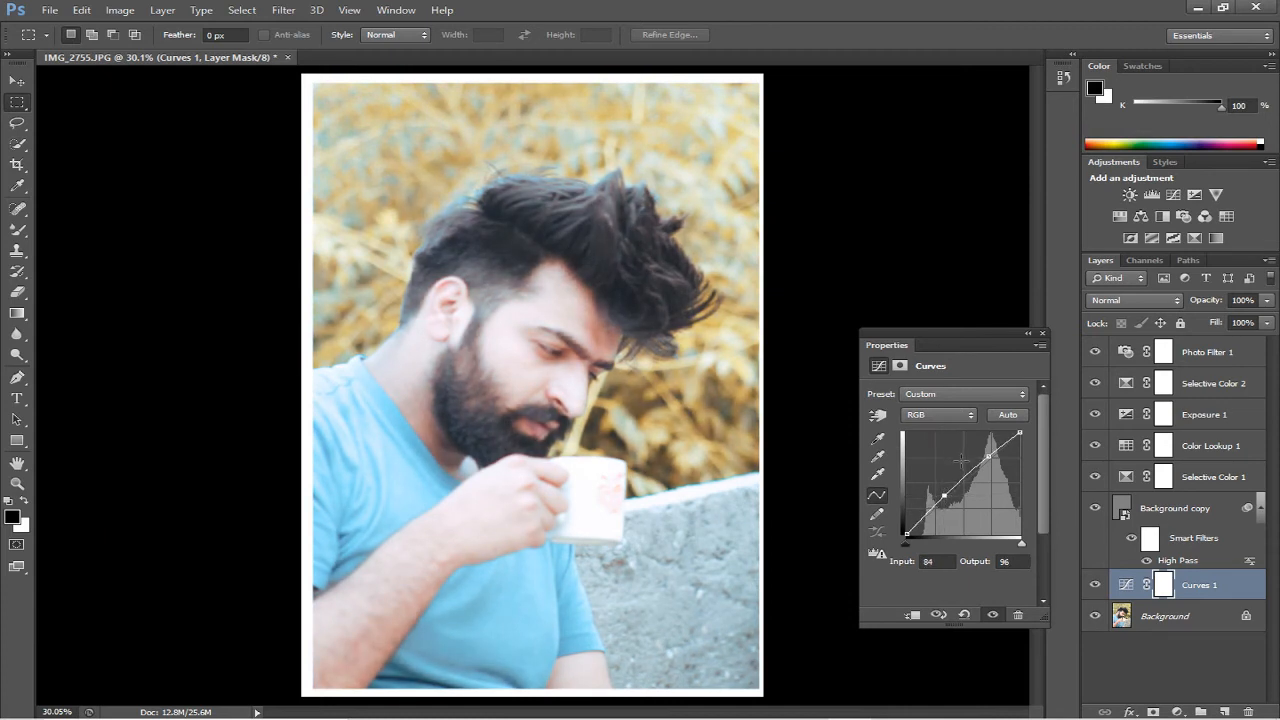
click(1043, 334)
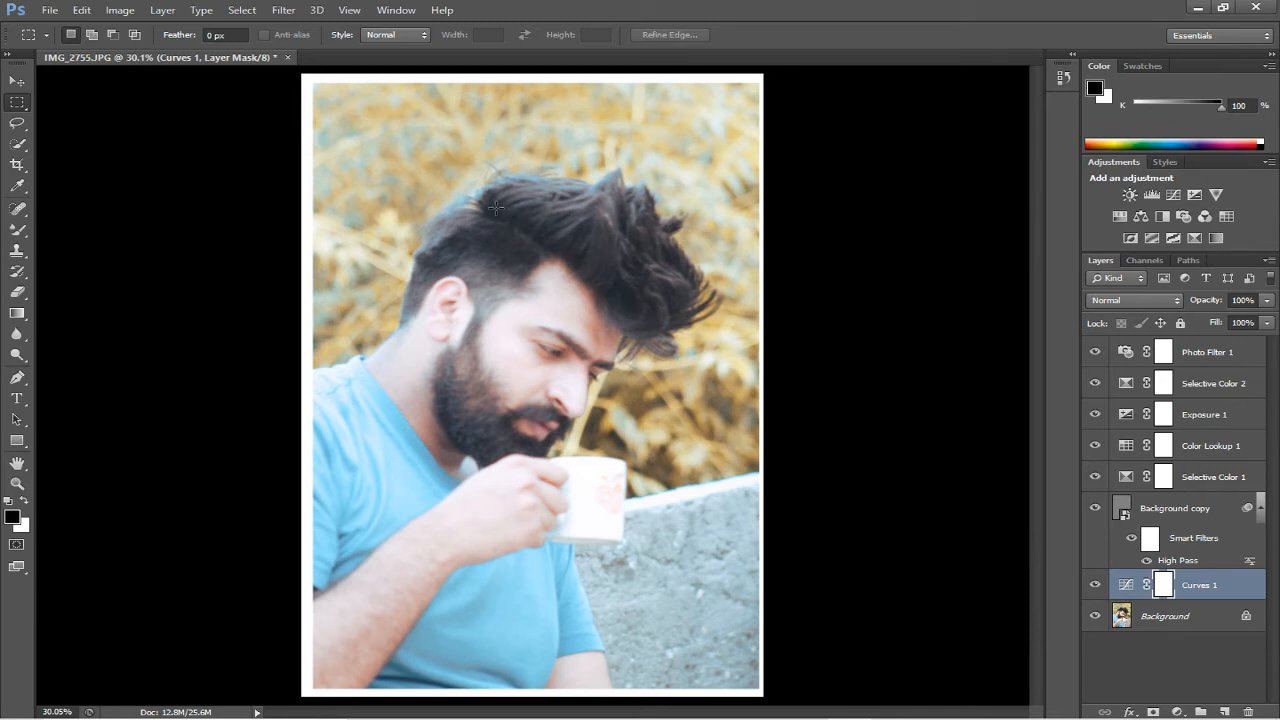
Open Liquify on the Background layer and reshape the top and front of the hair using Forward Warp at brush size 500.
click(1160, 616)
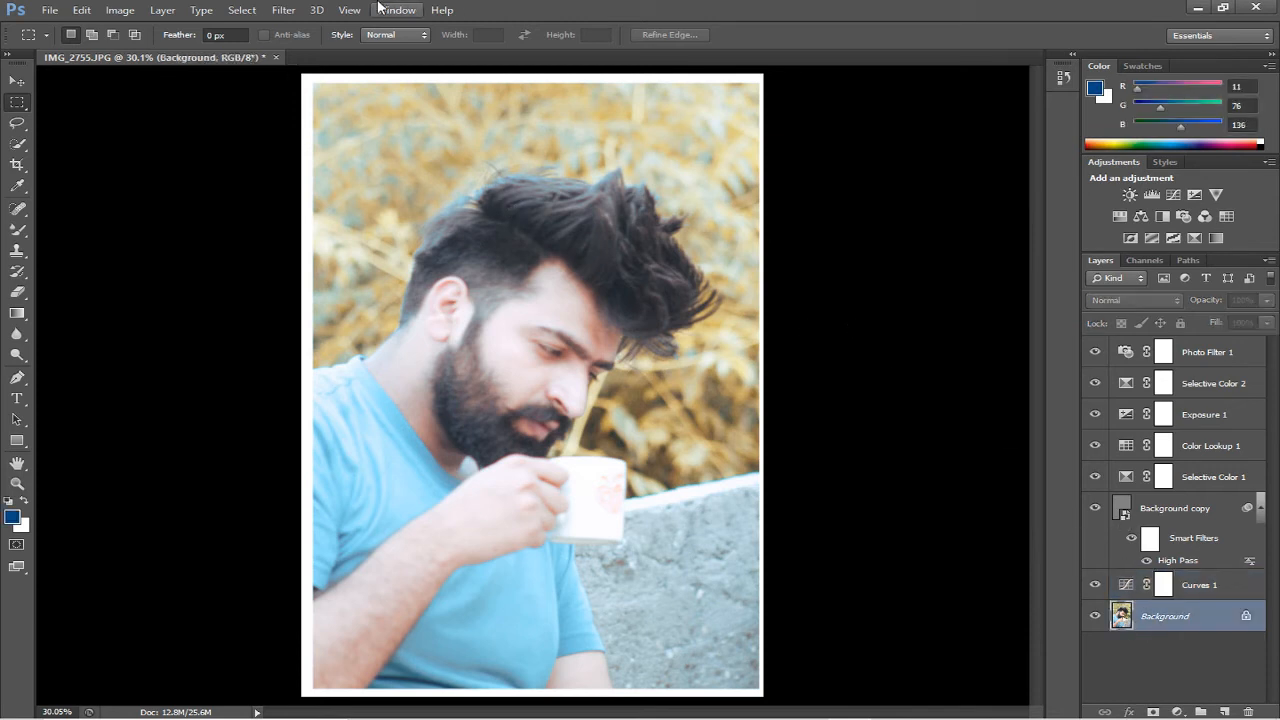
click(283, 10)
click(337, 121)
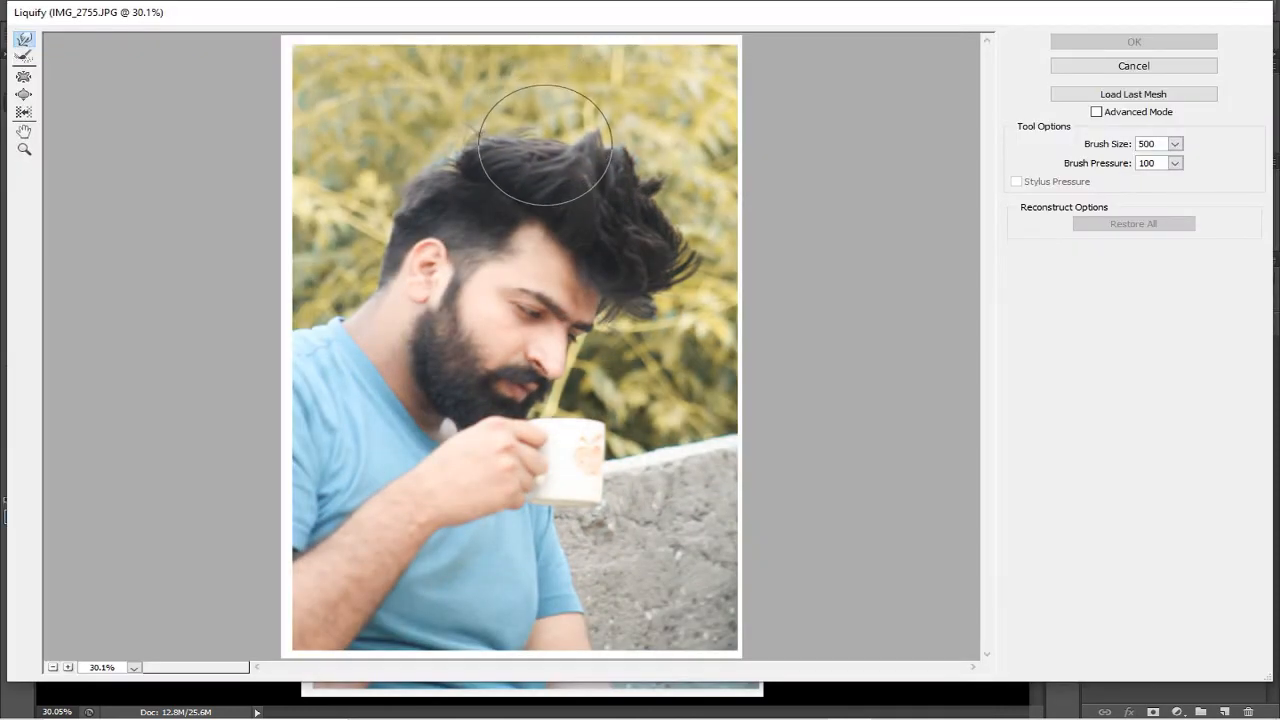
mouse_move(545, 145)
mouse_down()
mouse_move(543, 129)
mouse_move(557, 194)
mouse_up()
drag(631, 231, 650, 215)
mouse_move(453, 128)
mouse_down()
mouse_move(491, 113)
mouse_move(500, 128)
mouse_move(514, 110)
mouse_move(554, 139)
mouse_move(551, 129)
mouse_up()
mouse_move(634, 194)
mouse_down()
mouse_move(660, 239)
mouse_move(646, 275)
mouse_up()
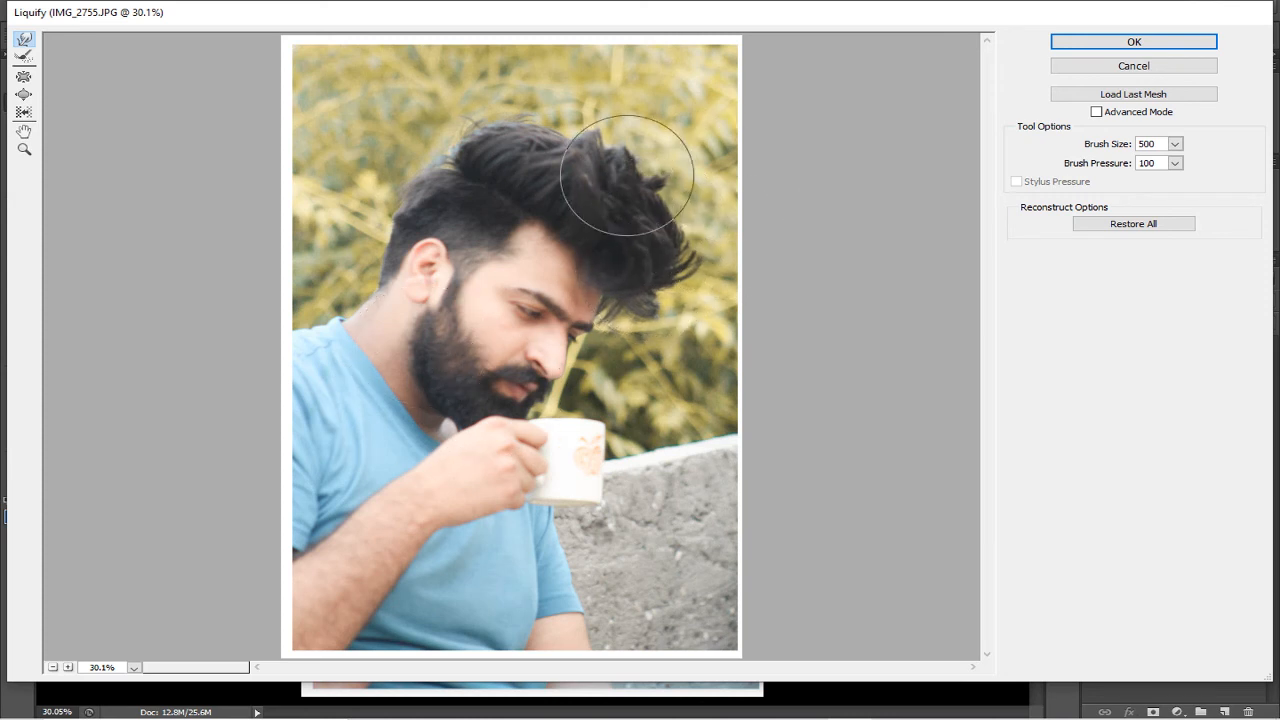
Enlarge the Liquify brush to 1200, push the upper hair outline for more volume, and apply the filter.
key(bracketleft)
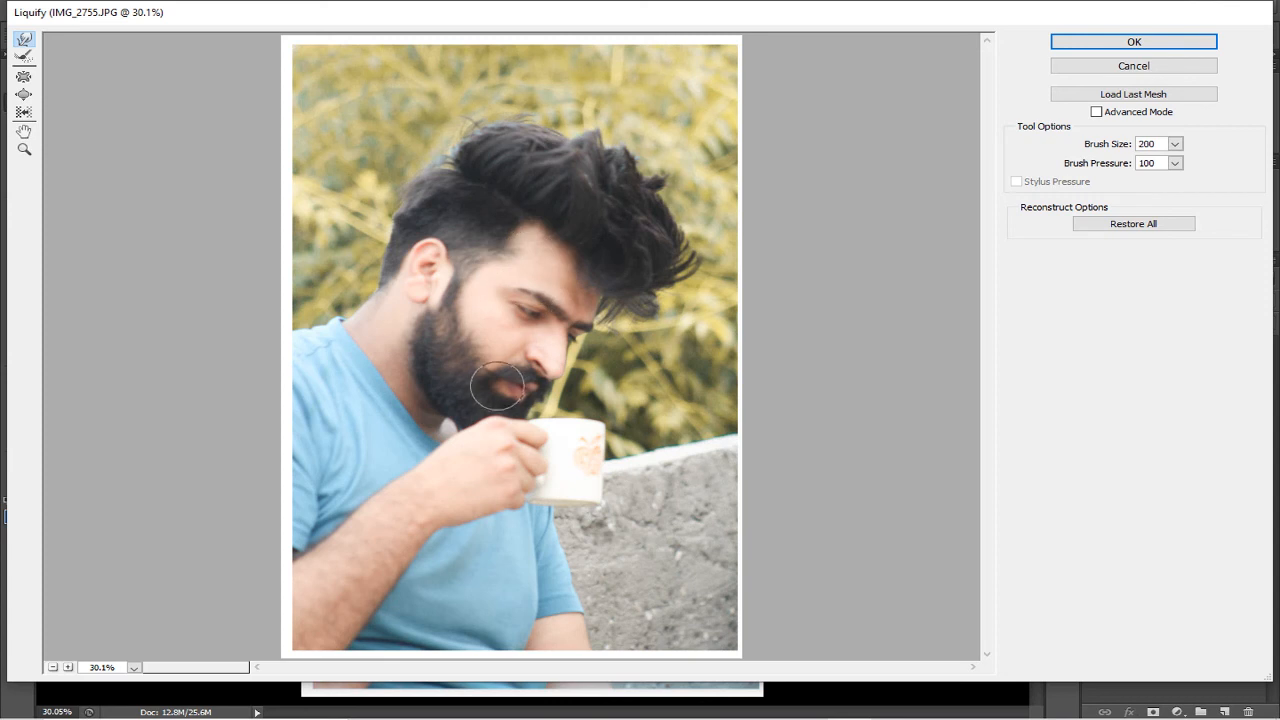
key(bracketleft)
key(bracketleft)
key(bracketleft)
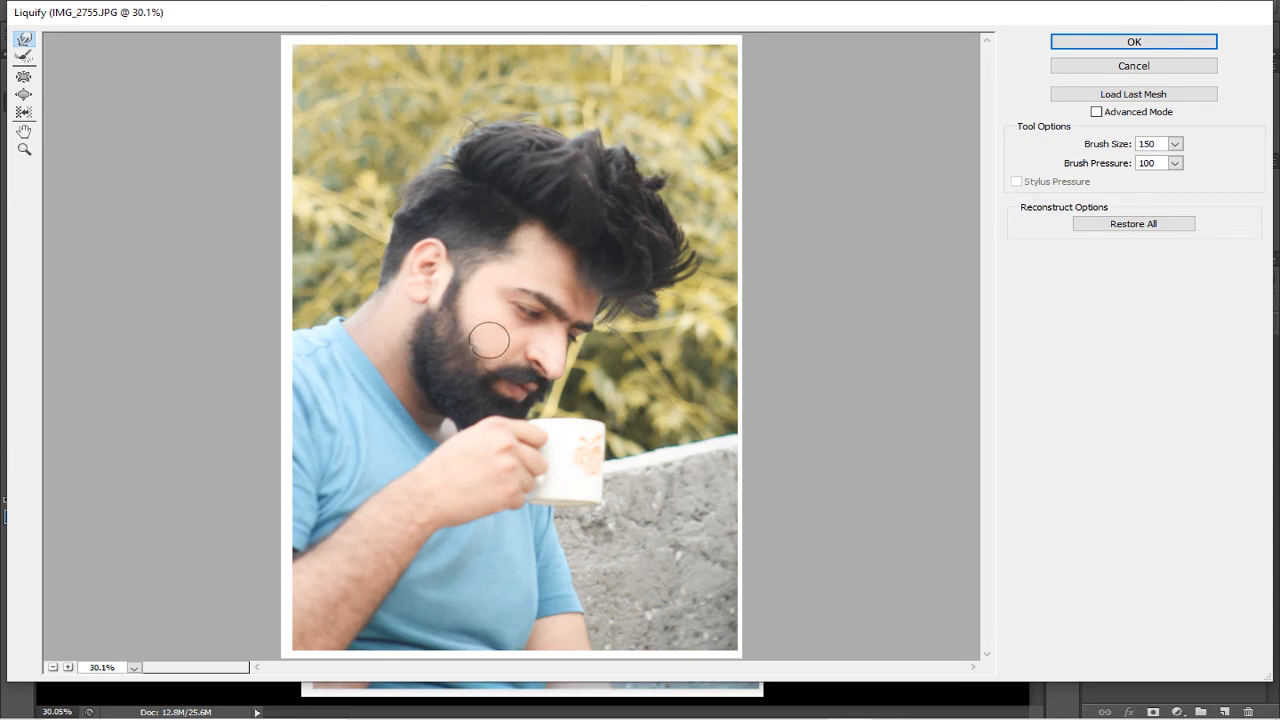
key(bracketleft)
key(bracketleft)
key(bracketleft)
key(bracketright)
key(bracketright)
key(bracketright)
key(bracketright)
key(bracketright)
key(bracketright)
key(bracketright)
key(bracketright)
key(bracketright)
key(bracketright)
key(bracketright)
key(bracketright)
key(bracketright)
key(bracketright)
key(bracketright)
key(bracketright)
key(bracketright)
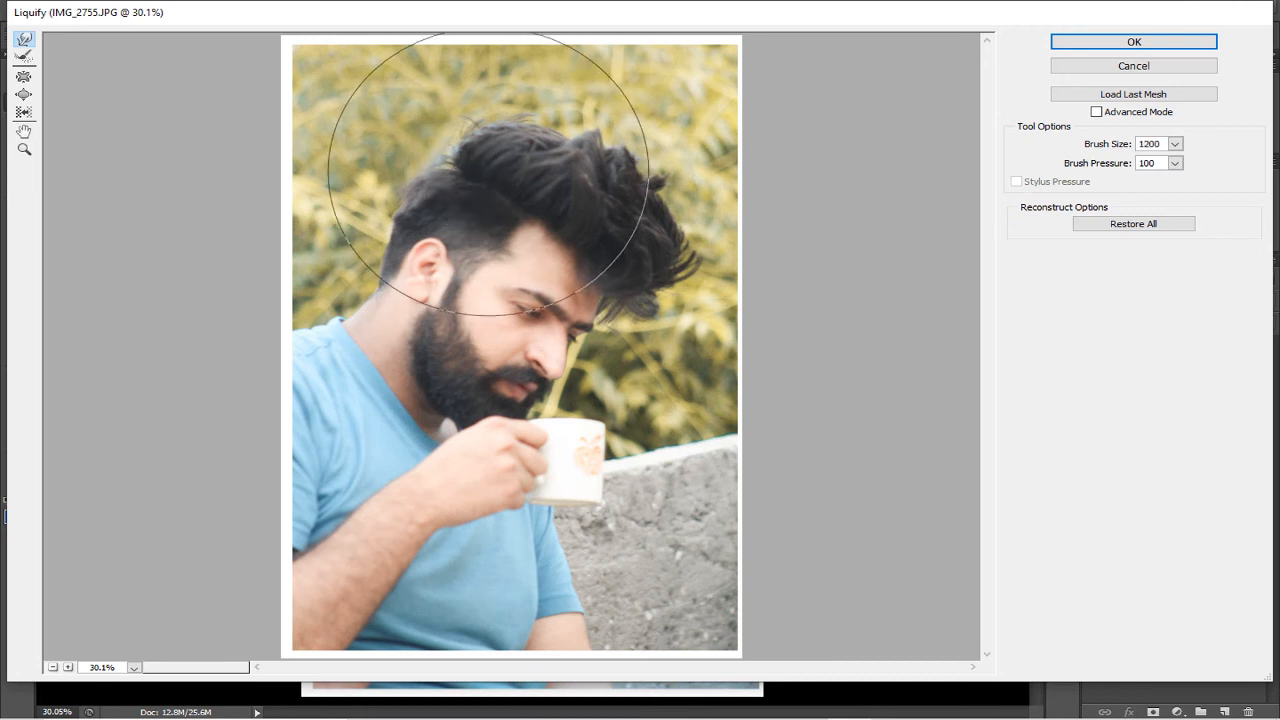
mouse_move(644, 172)
mouse_down()
mouse_move(546, 126)
mouse_move(591, 143)
mouse_move(599, 177)
mouse_up()
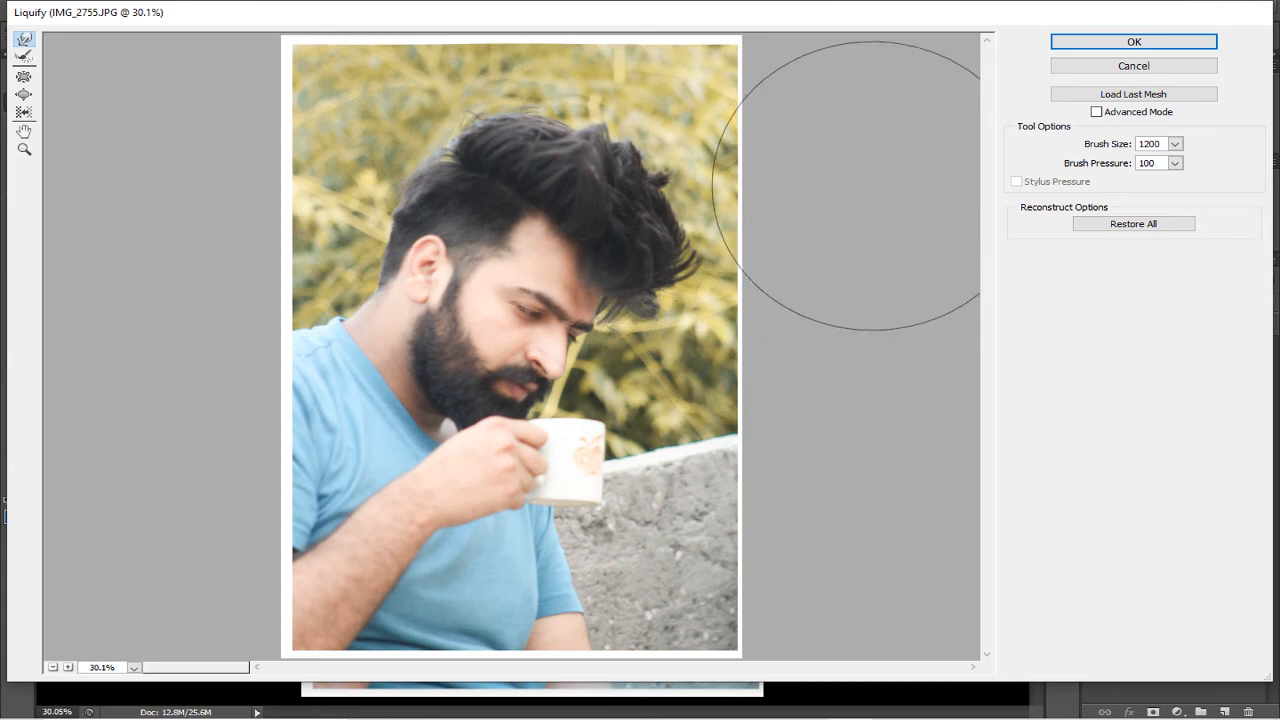
key(bracketleft)
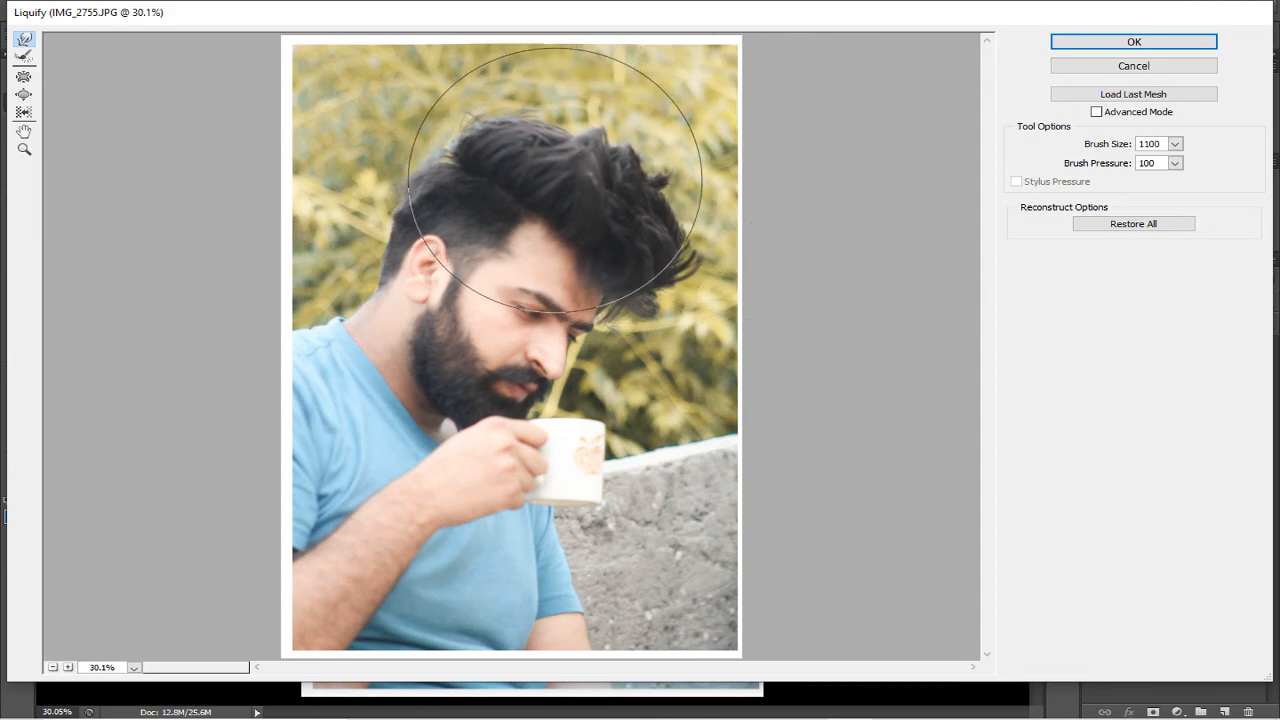
click(1088, 47)
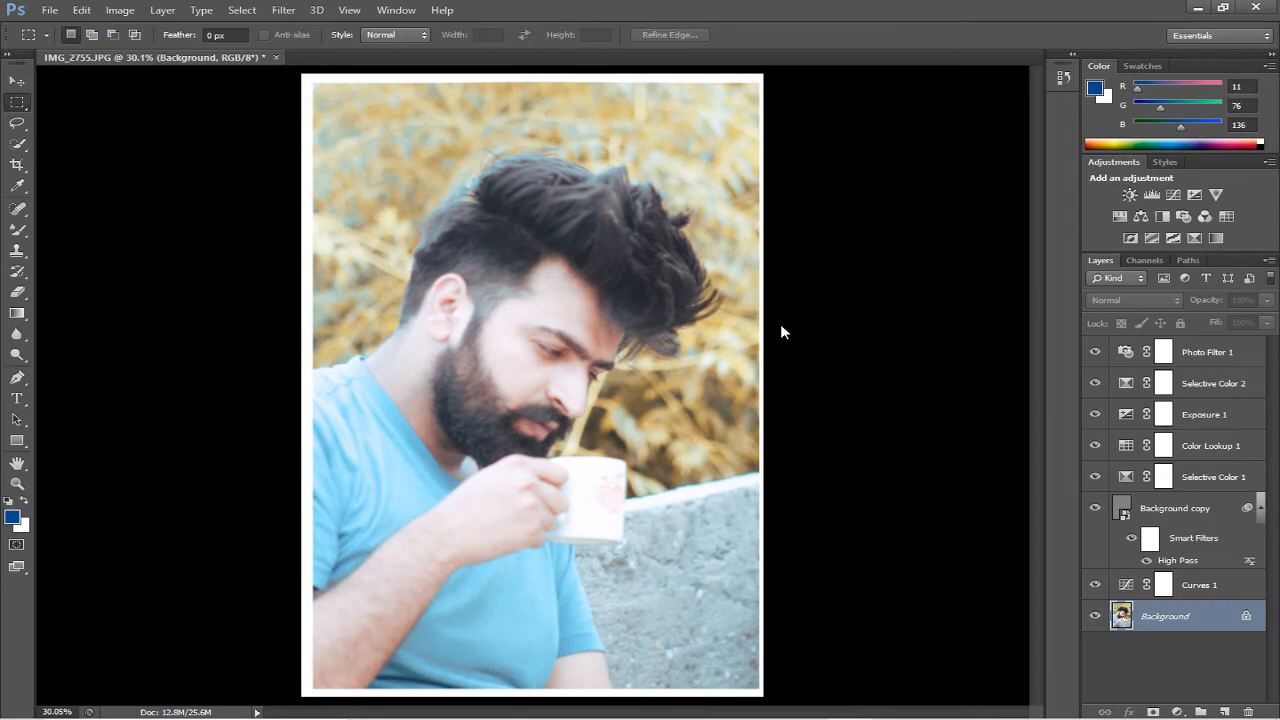
Save a JPEG copy over IMG_2755.jpg on the Desktop at Maximum quality 12, and close the document without saving changes.
key(ctrl+shift+s)
click(740, 417)
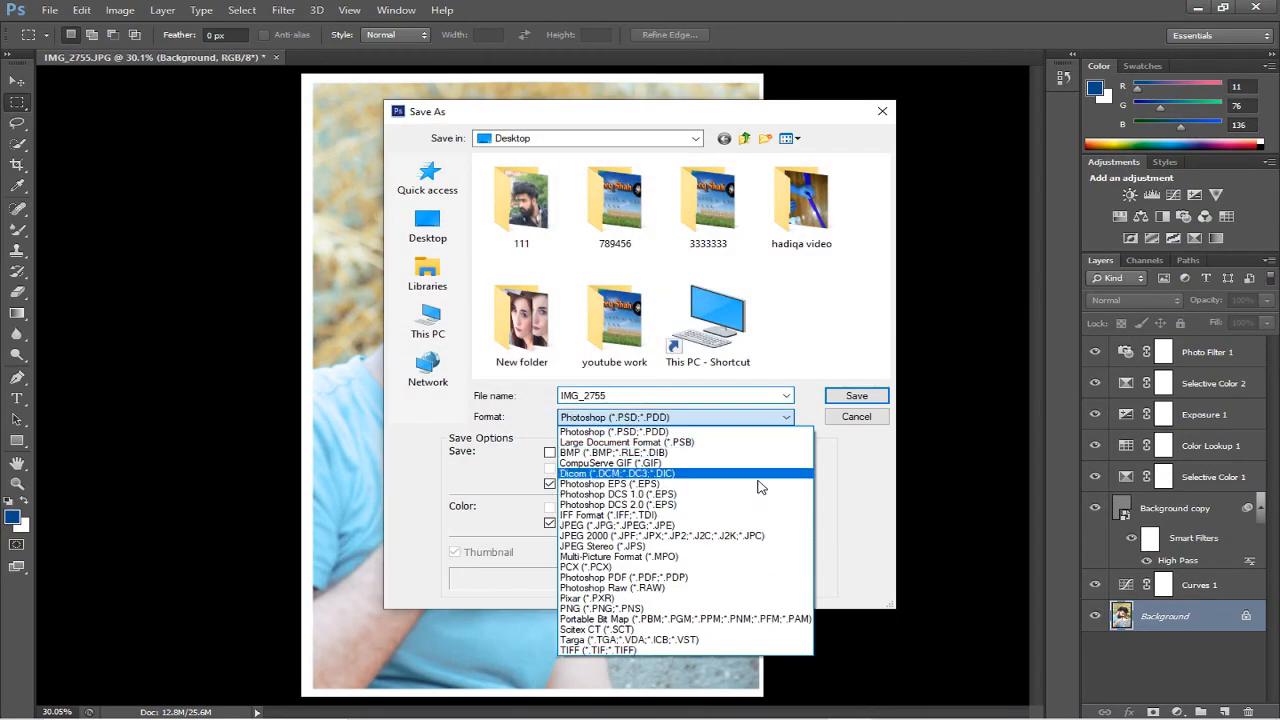
click(727, 525)
click(856, 395)
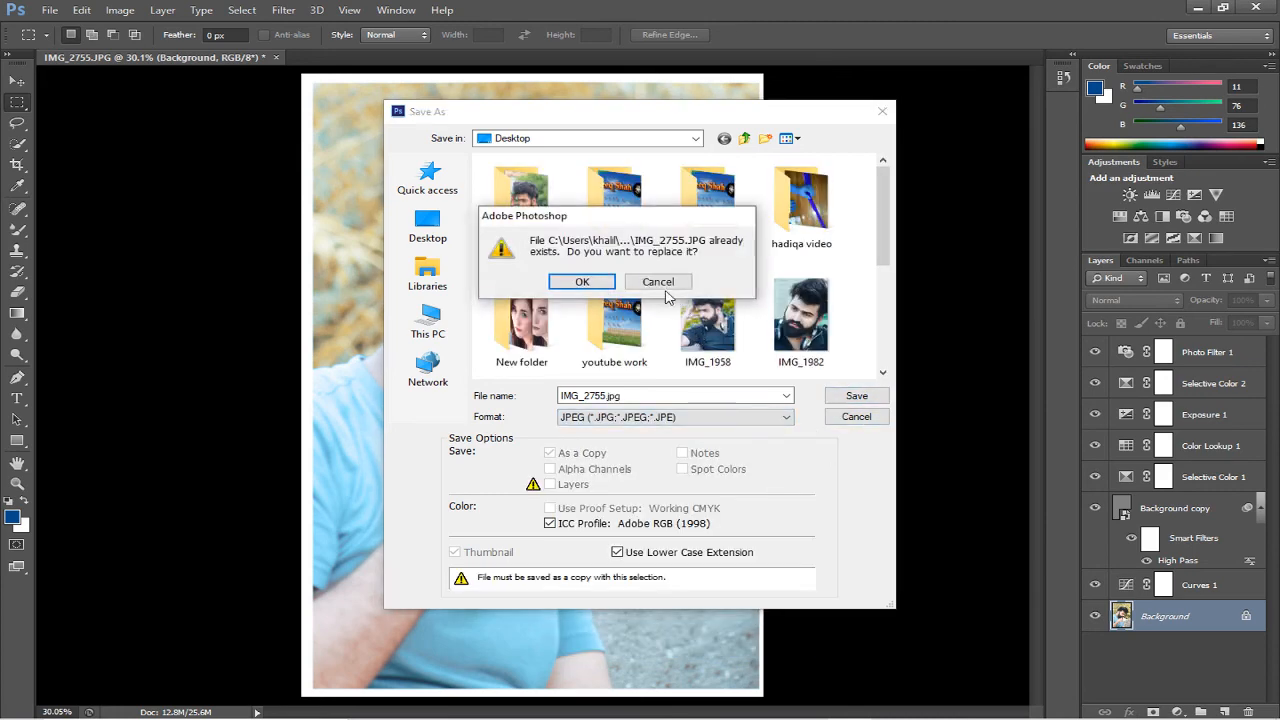
click(582, 281)
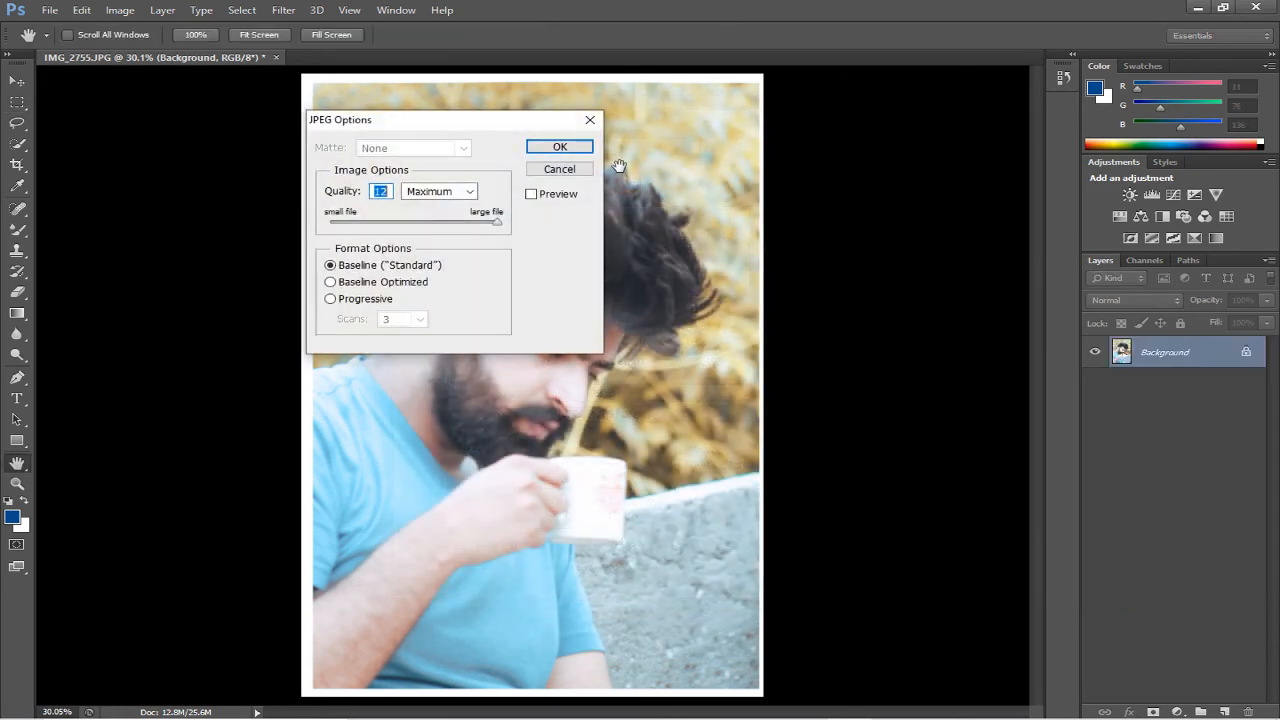
click(560, 146)
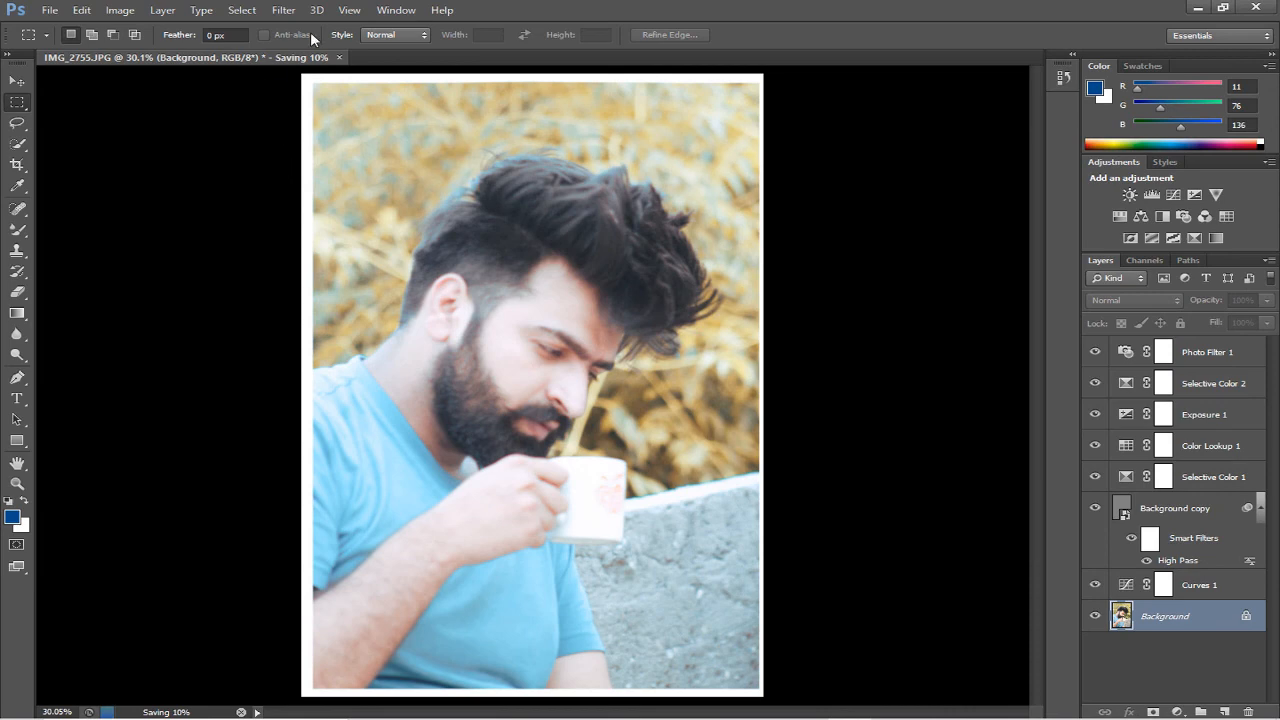
click(277, 58)
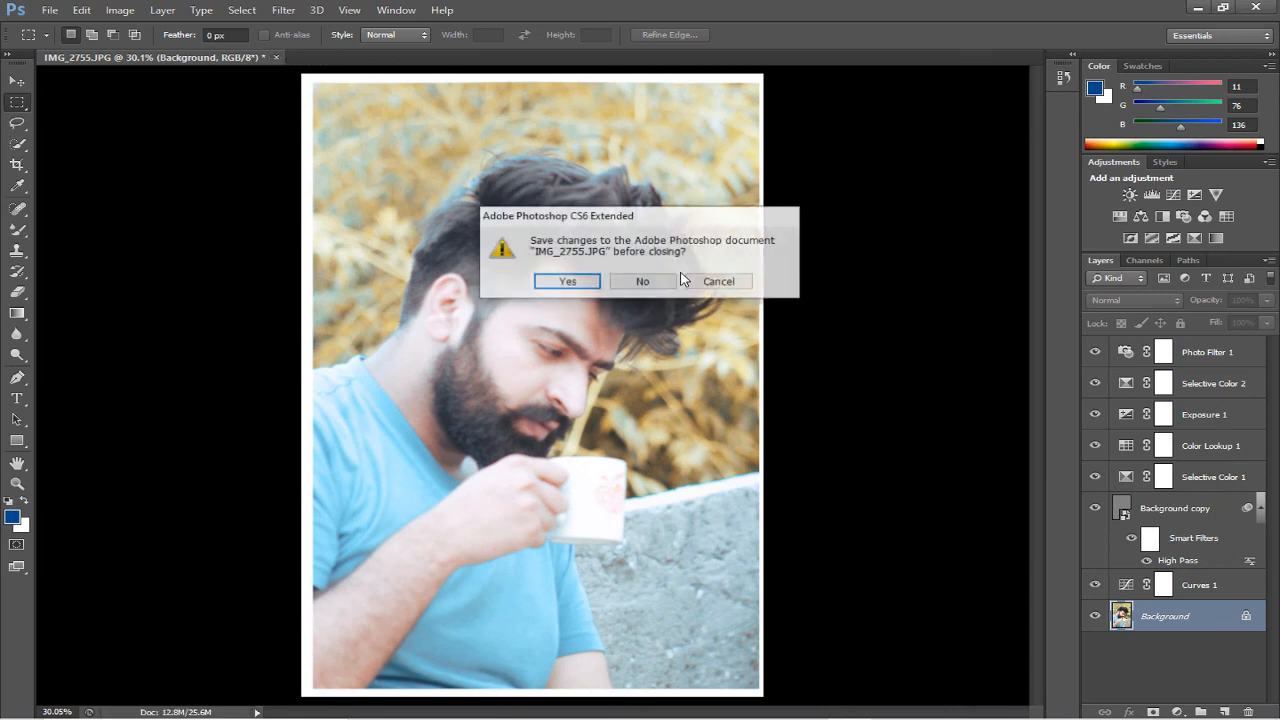
click(649, 284)
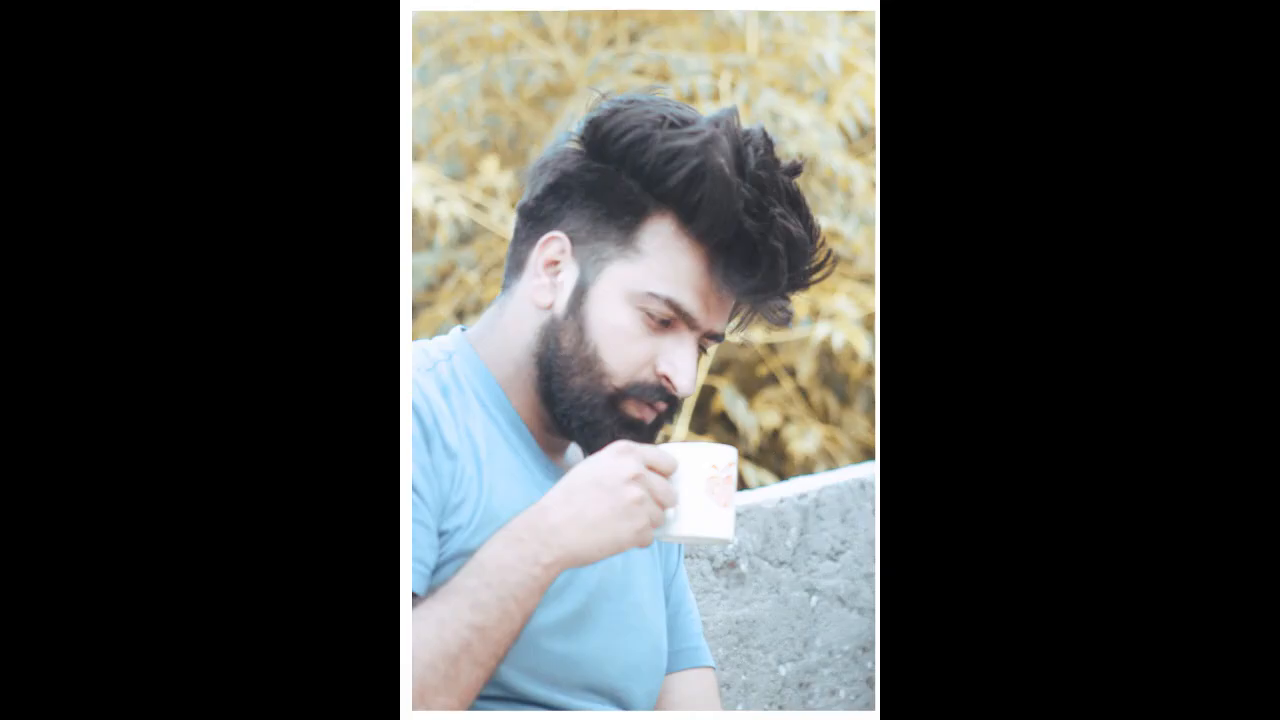